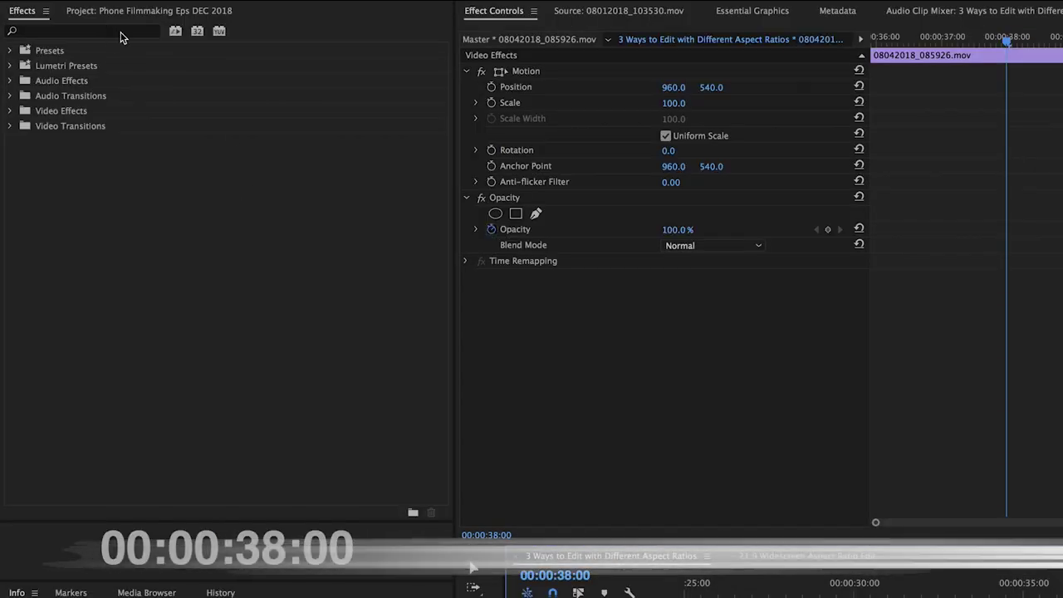
Find the Crop effect in the Effects panel and apply it to 08042018_085926.mov
{"action": "left_click", "coordinate": [122, 30]}
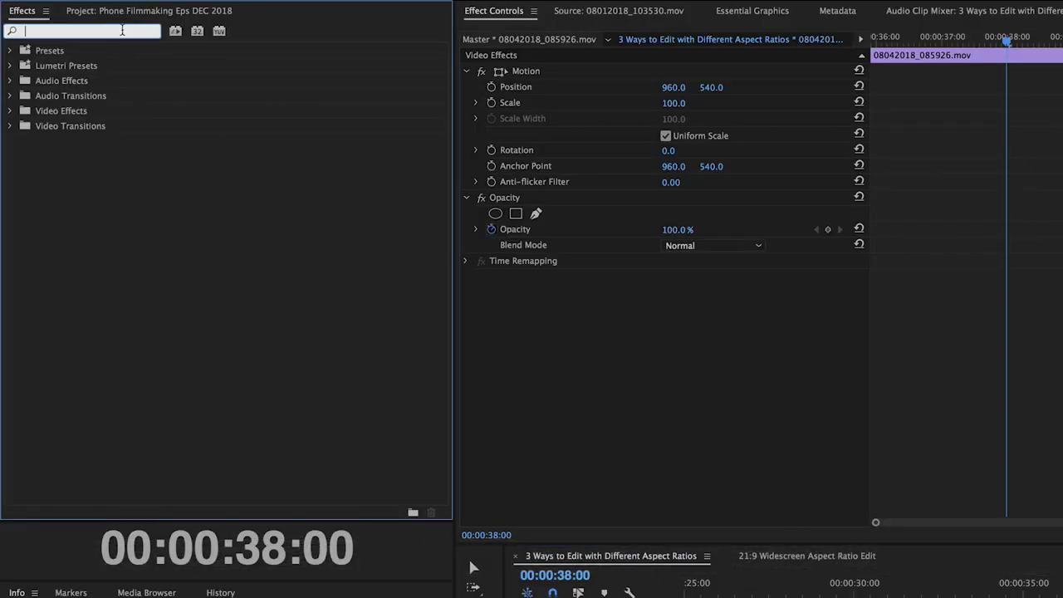
{"action": "type", "text": "crop"}
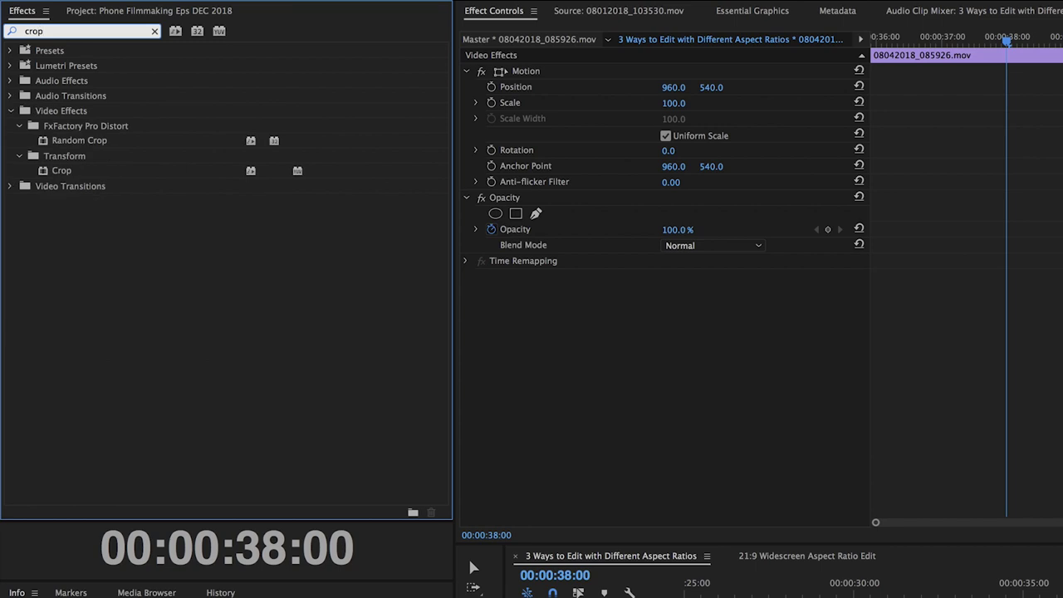
{"action": "left_click_drag", "start_coordinate": [43, 174], "coordinate": [60, 177]}
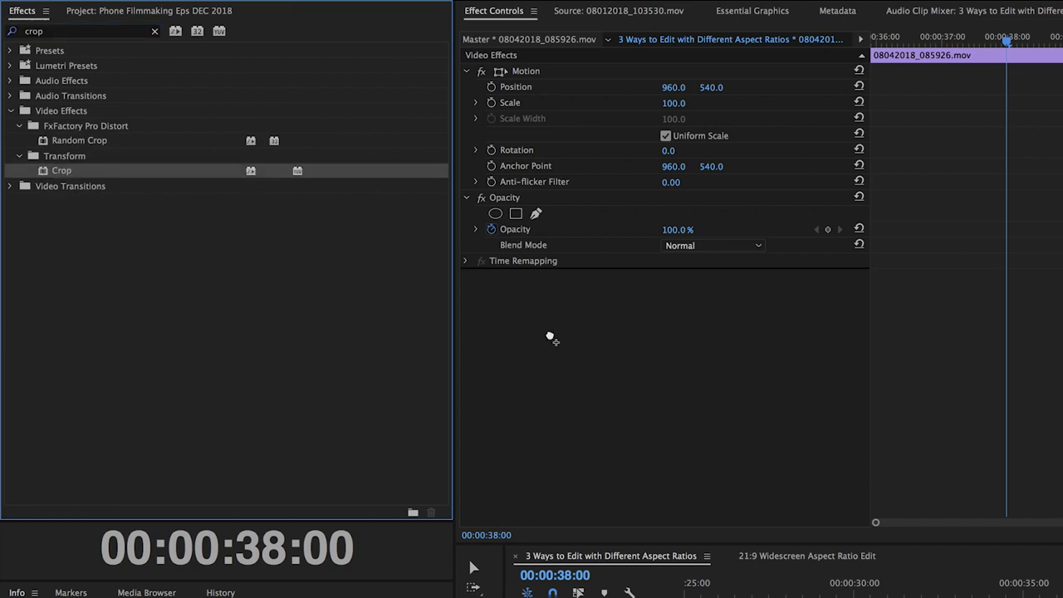
{"action": "left_click_drag", "start_coordinate": [550, 337], "coordinate": [551, 339]}
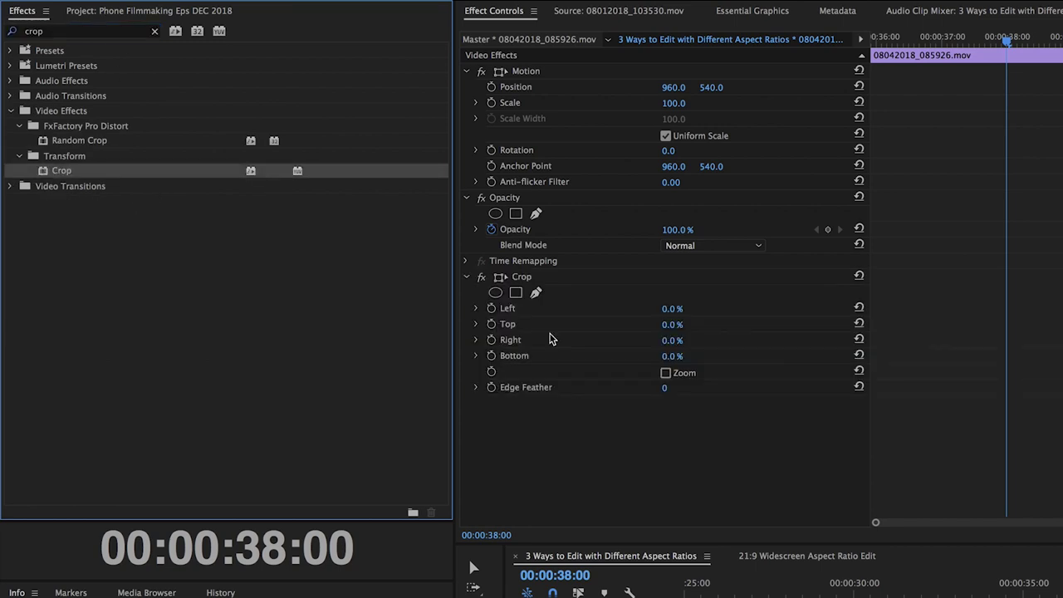
Set the Crop Top and Bottom to 13% and scrub back to preview the letterbox
{"action": "left_click", "coordinate": [678, 326]}
{"action": "type", "text": "13"}
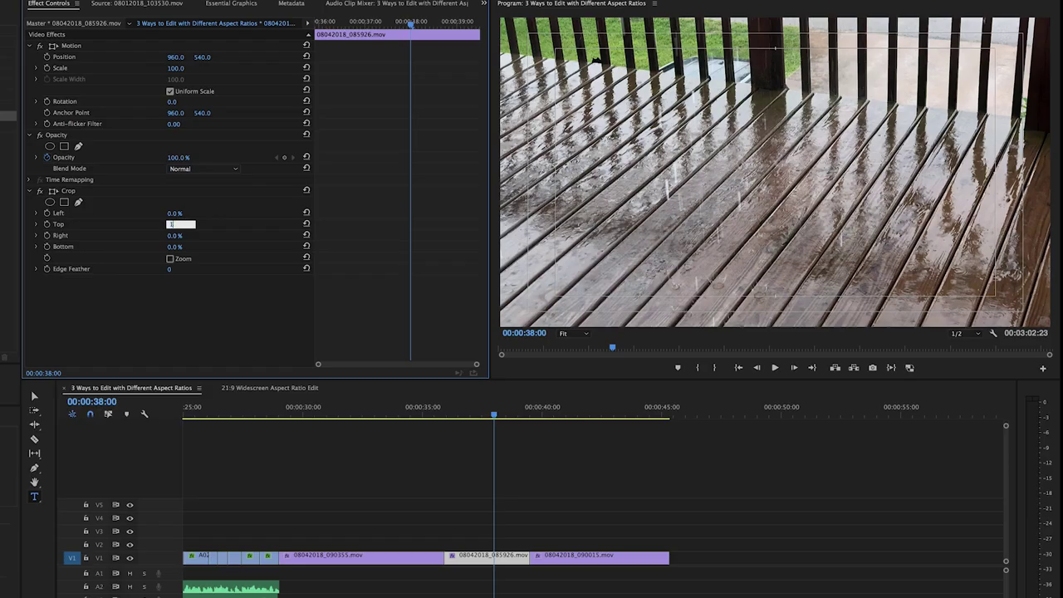
{"action": "key", "text": "Return"}
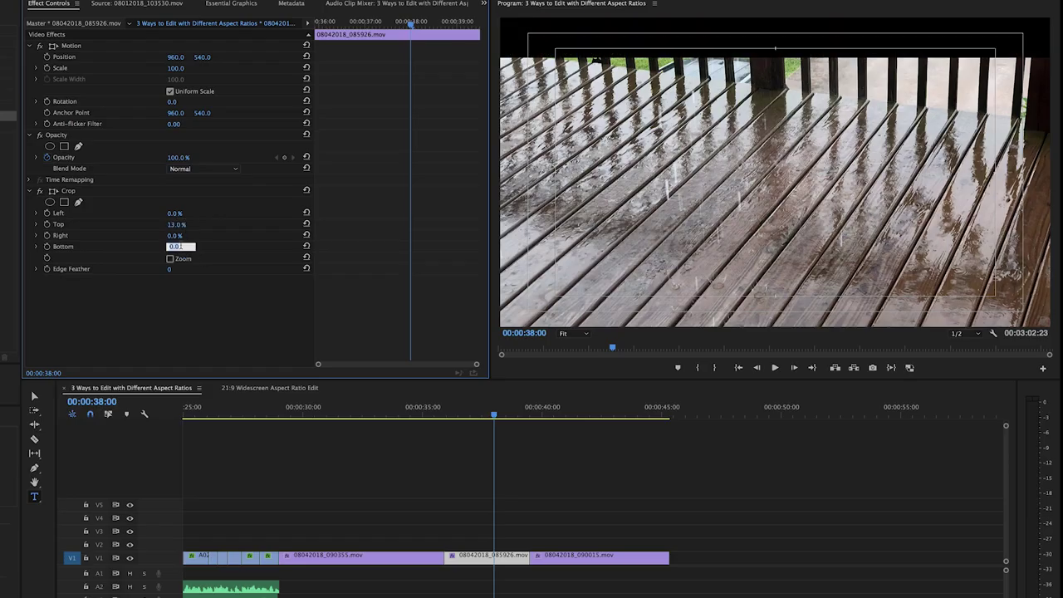
{"action": "type", "text": "13"}
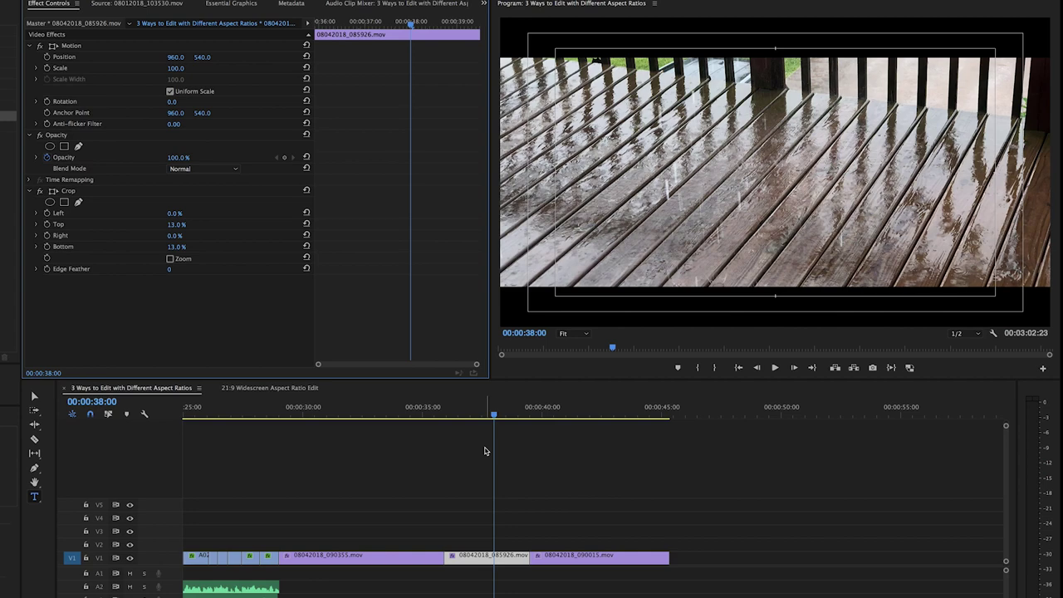
{"action": "left_click_drag", "start_coordinate": [464, 415], "coordinate": [447, 416]}
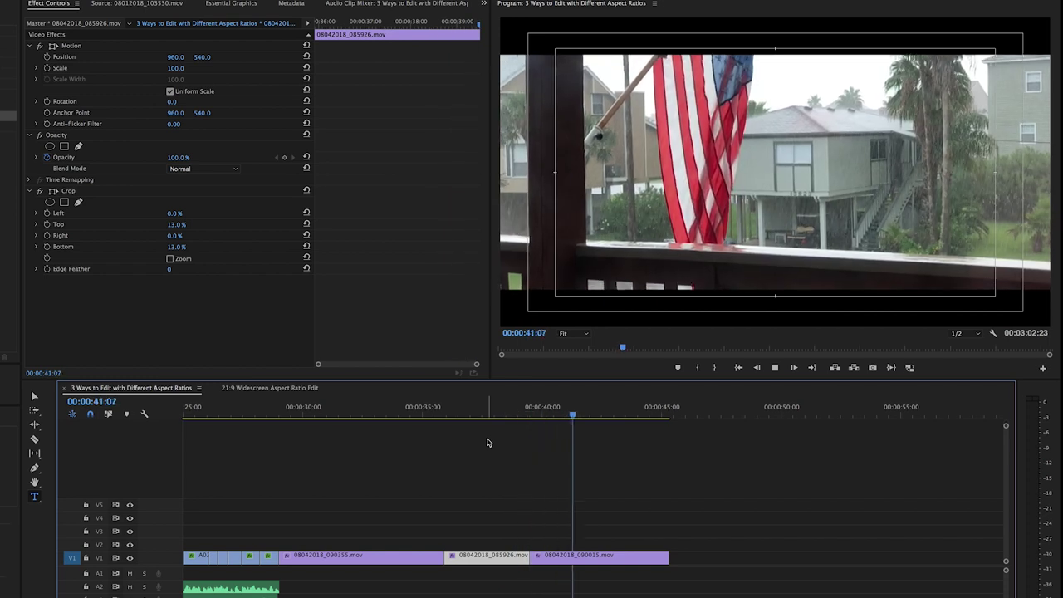
{"action": "key", "text": "space"}
{"action": "left_click", "coordinate": [587, 563]}
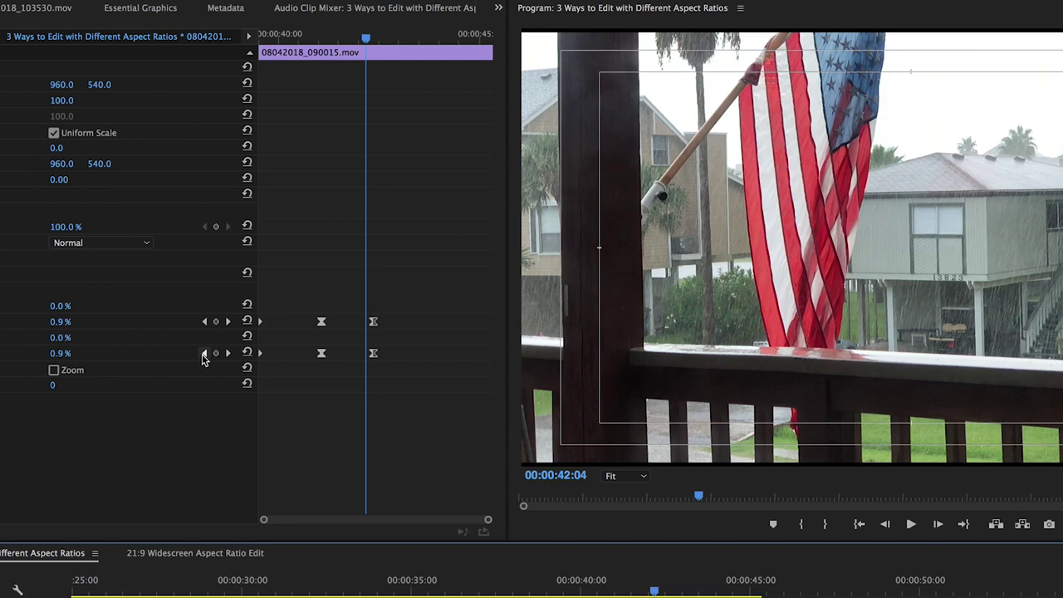
{"action": "left_click", "coordinate": [205, 354]}
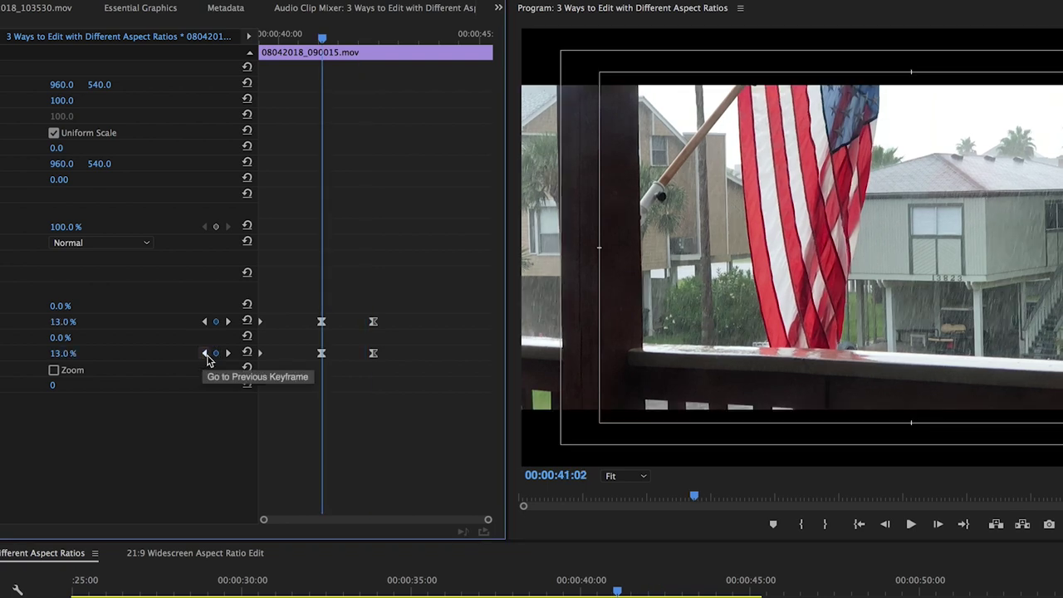
{"action": "left_click", "coordinate": [205, 354]}
{"action": "left_click", "coordinate": [229, 354]}
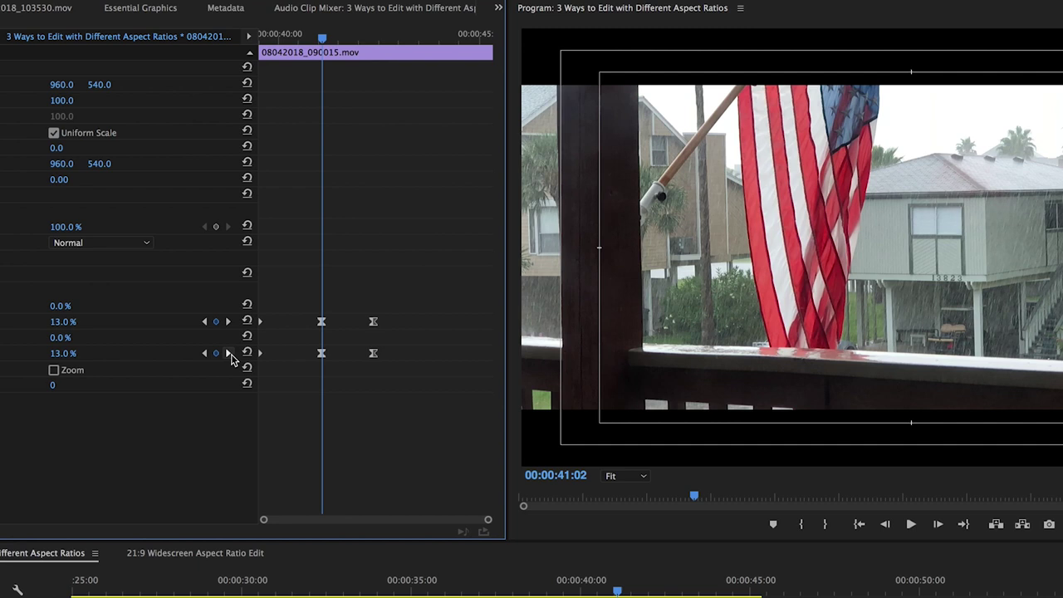
{"action": "left_click", "coordinate": [229, 354]}
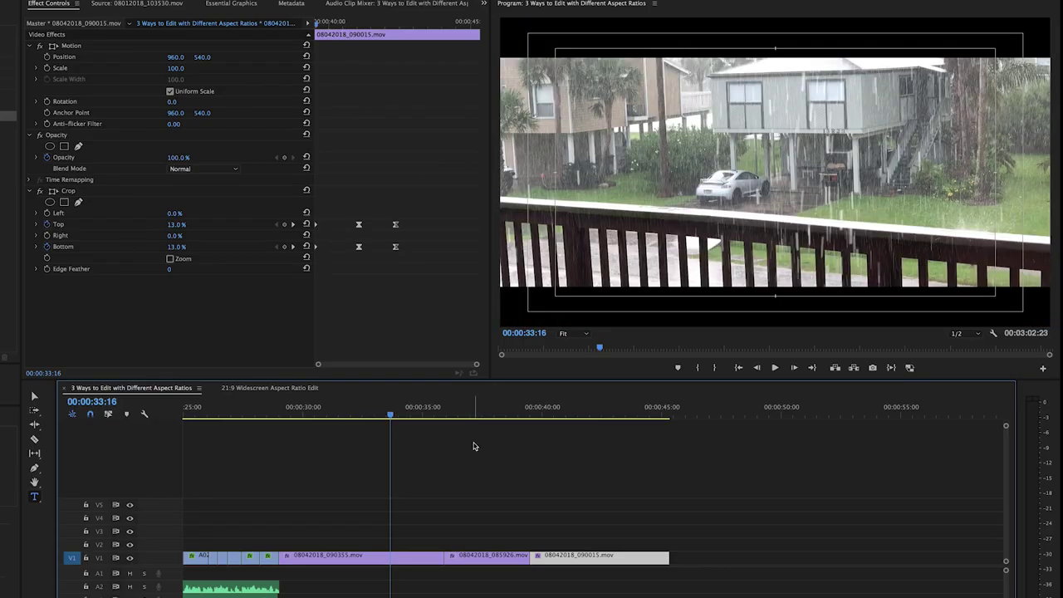
{"action": "left_click", "coordinate": [224, 581]}
{"action": "key", "text": "space"}
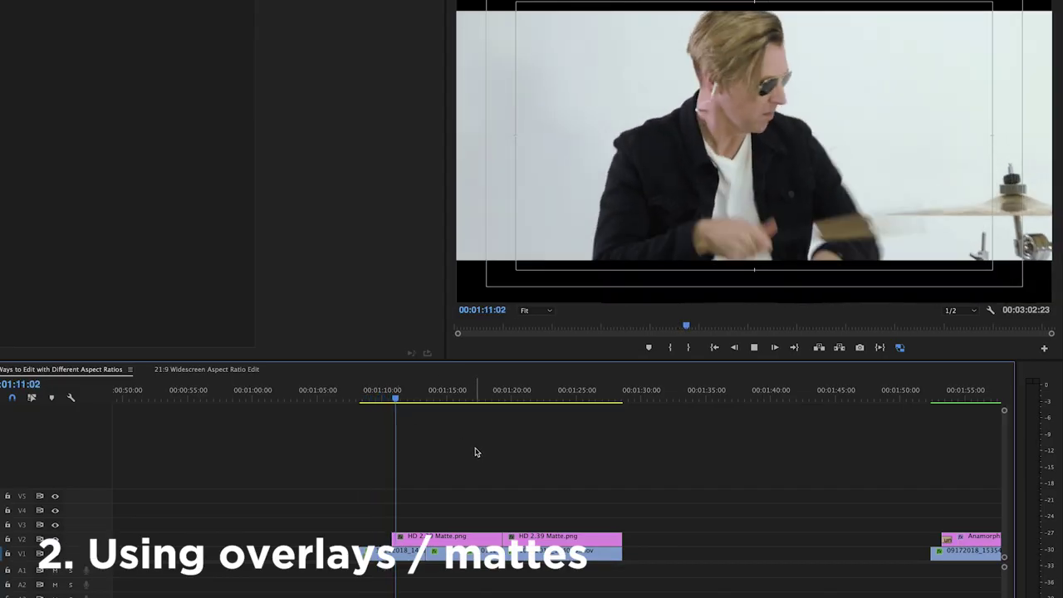
{"action": "key", "text": "space"}
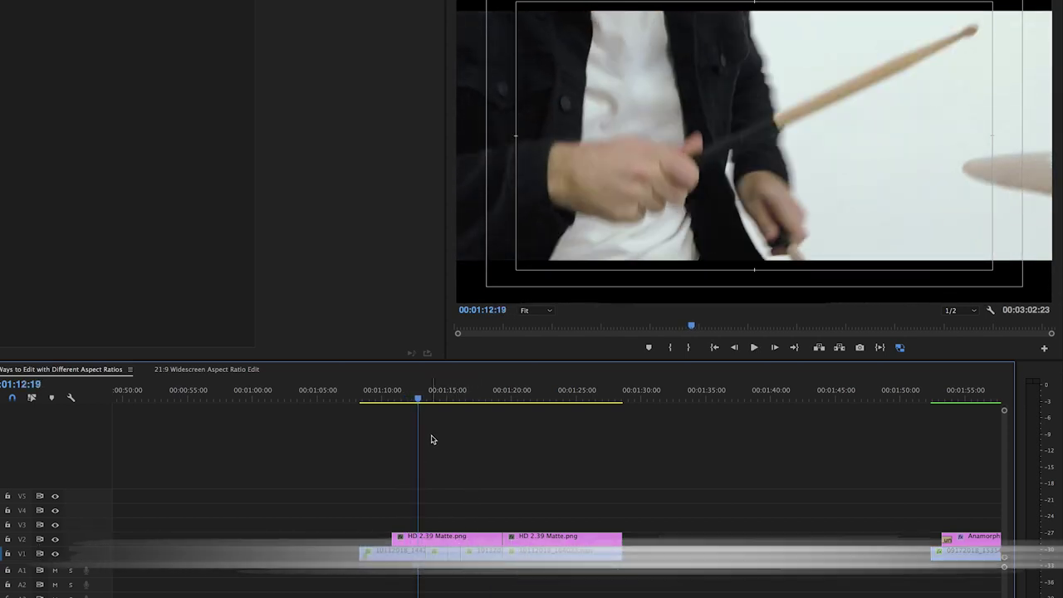
{"action": "left_click_drag", "start_coordinate": [416, 397], "coordinate": [413, 413]}
{"action": "left_click", "coordinate": [428, 540]}
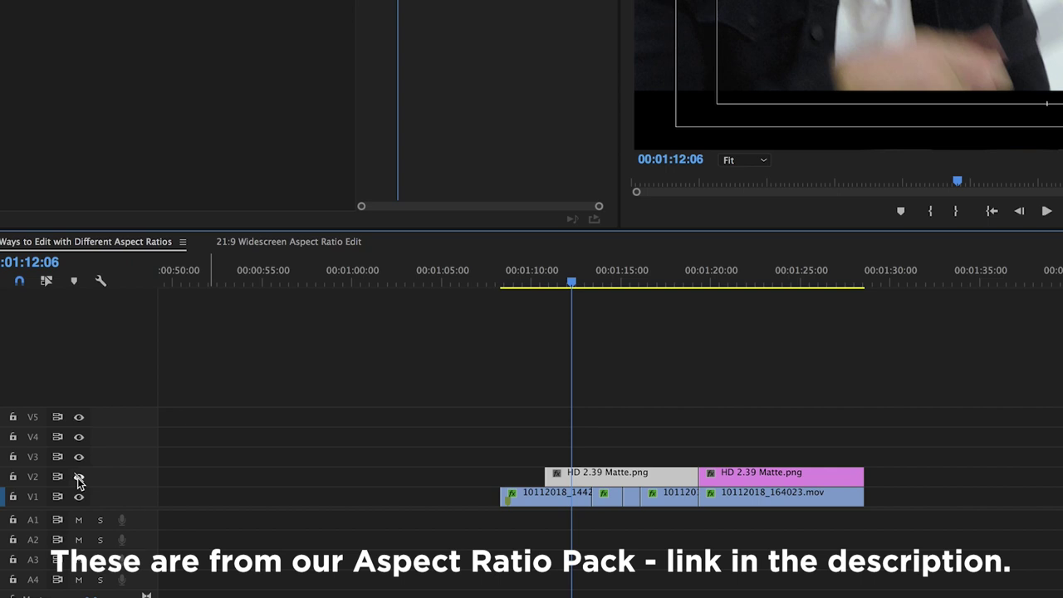
{"action": "left_click", "coordinate": [79, 477]}
{"action": "left_click", "coordinate": [79, 478]}
{"action": "left_click_drag", "start_coordinate": [595, 482], "coordinate": [599, 473]}
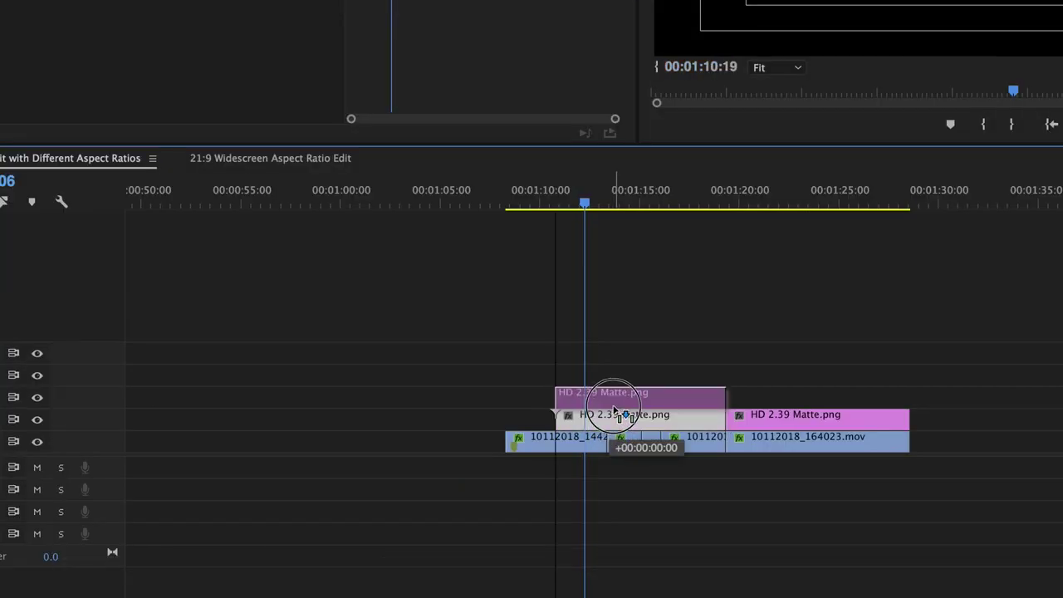
{"action": "left_click_drag", "start_coordinate": [615, 411], "coordinate": [615, 415]}
{"action": "key", "text": "space"}
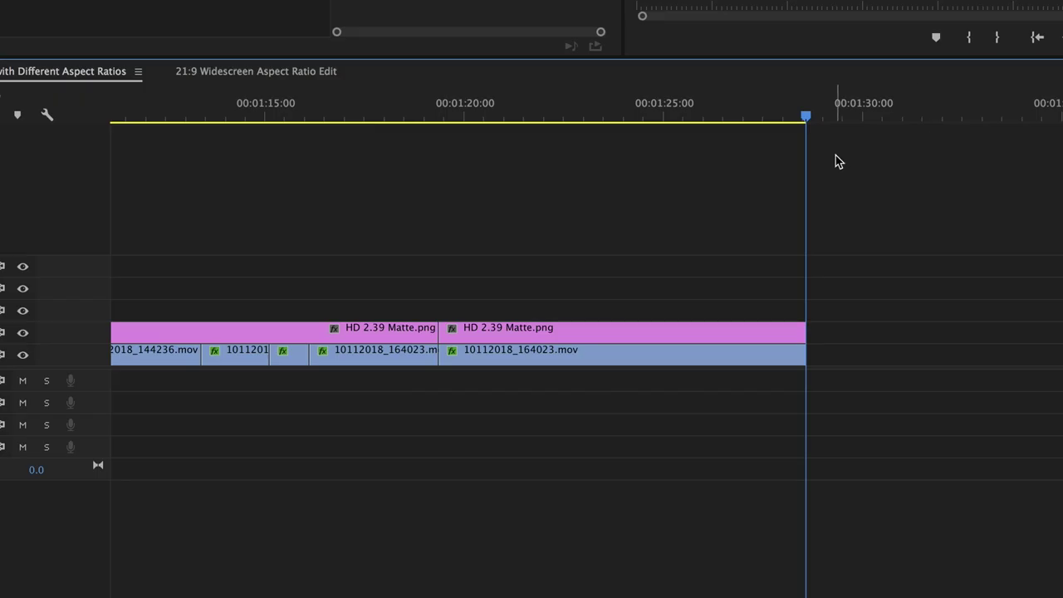
Select the last 10112018_164023.mov clip and start editing its vertical position, checking at 00:01:27:21
{"action": "key", "text": "super+v"}
{"action": "left_click", "coordinate": [584, 403]}
{"action": "left_click", "coordinate": [754, 113]}
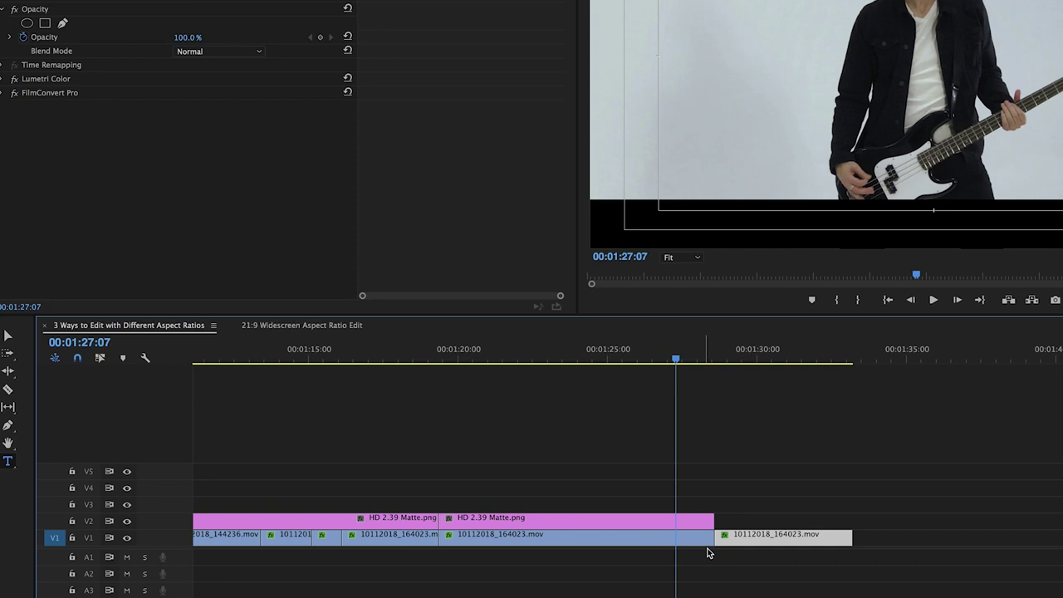
{"action": "left_click", "coordinate": [767, 360]}
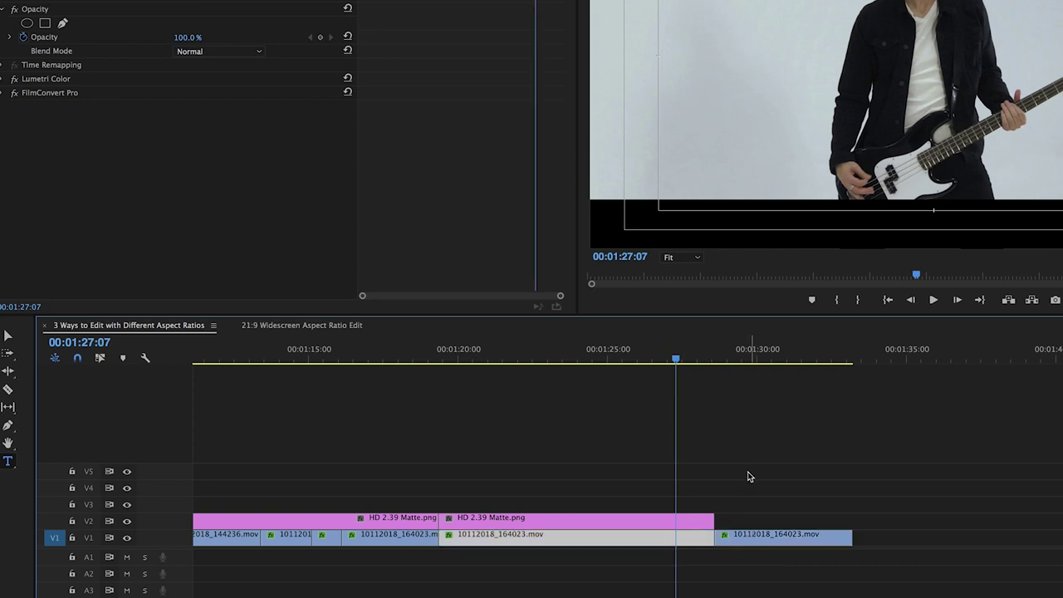
{"action": "left_click", "coordinate": [750, 537]}
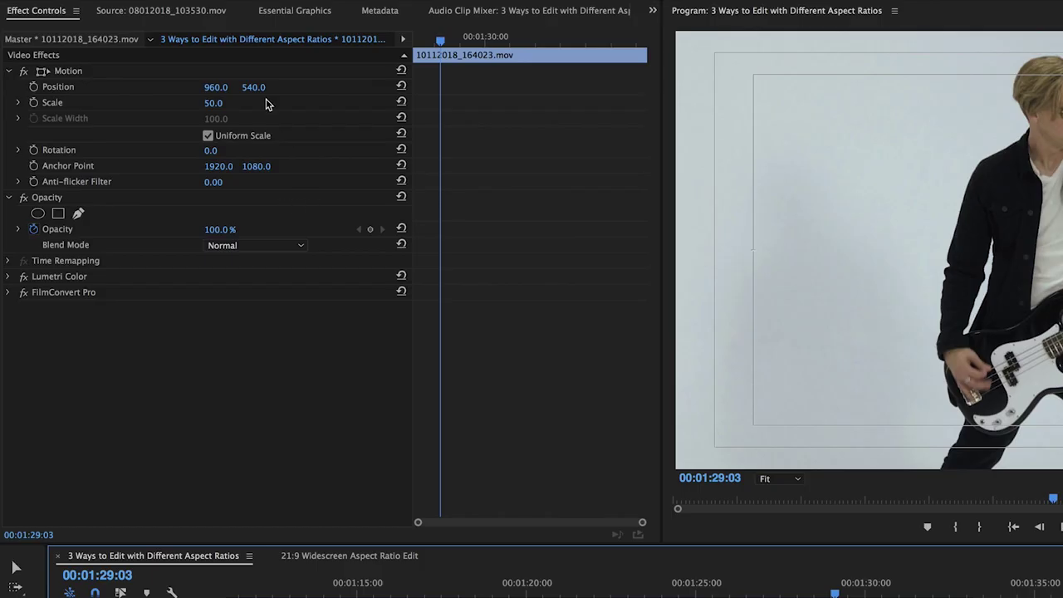
{"action": "left_click", "coordinate": [220, 0]}
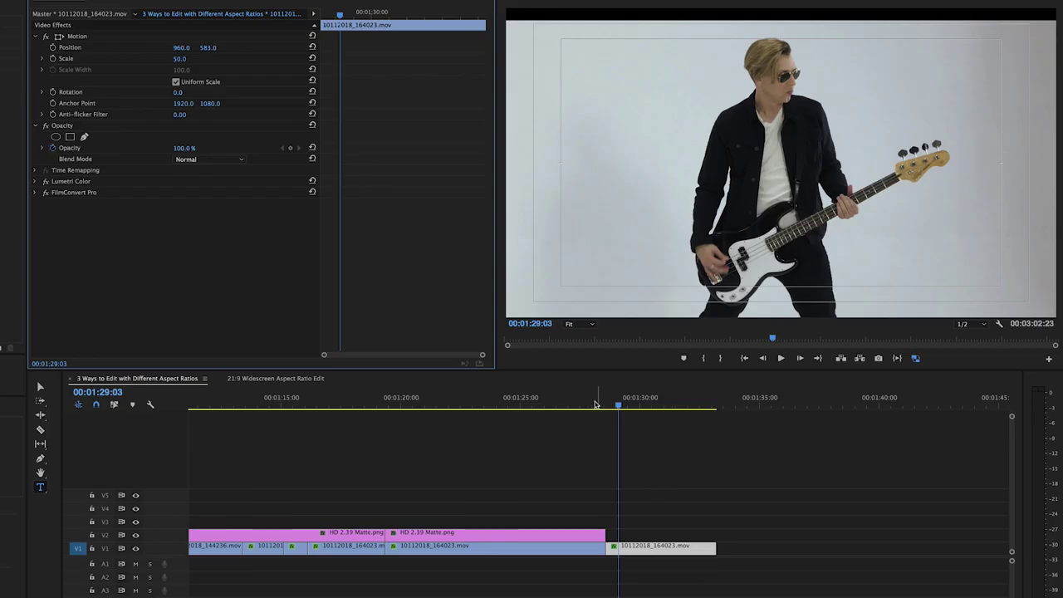
{"action": "left_click", "coordinate": [589, 404]}
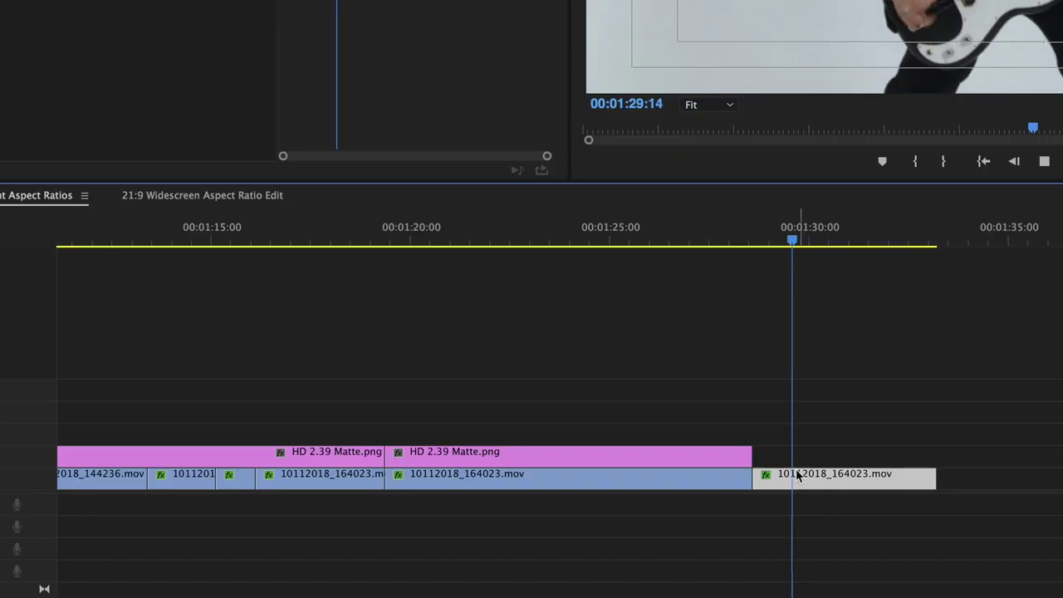
Put the last clip back in place, hide the V2 matte, and lower the clip toward Position Y 583
{"action": "left_click_drag", "start_coordinate": [632, 544], "coordinate": [692, 531]}
{"action": "left_click_drag", "start_coordinate": [894, 452], "coordinate": [896, 452]}
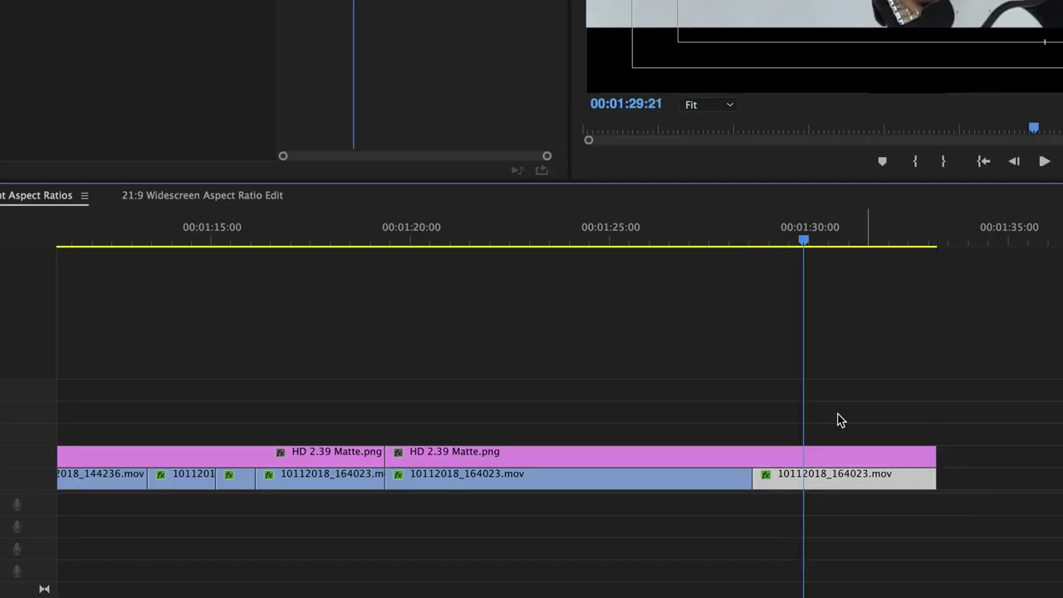
{"action": "left_click", "coordinate": [672, 221]}
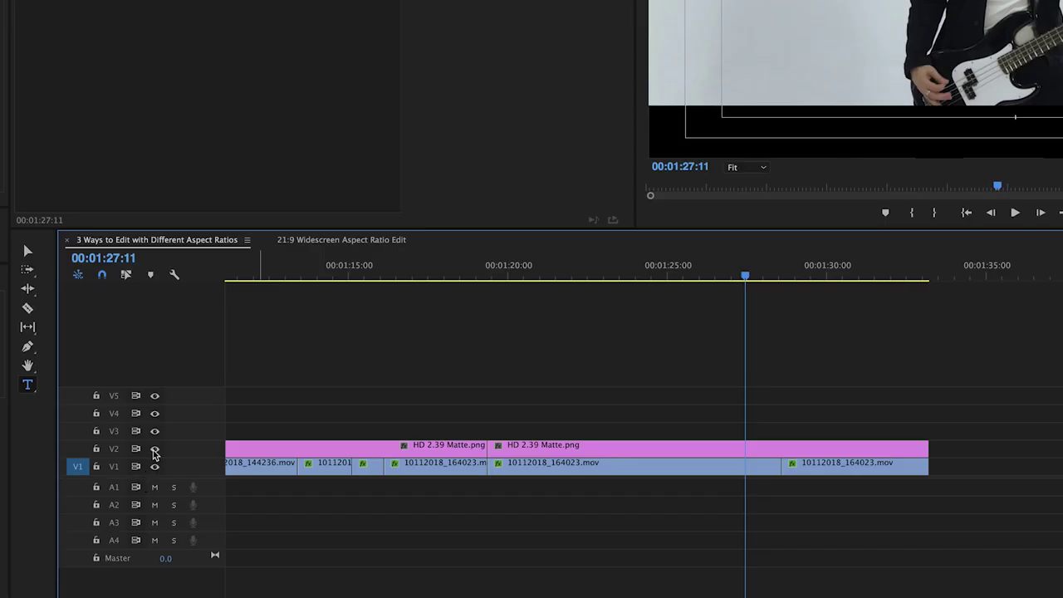
{"action": "left_click", "coordinate": [155, 450]}
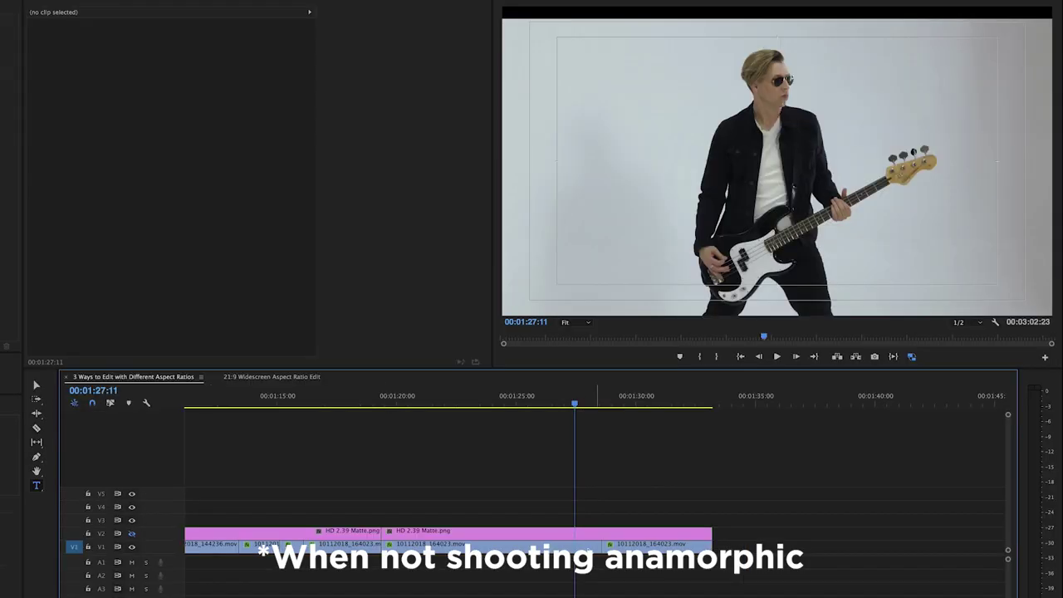
{"action": "left_click", "coordinate": [588, 545]}
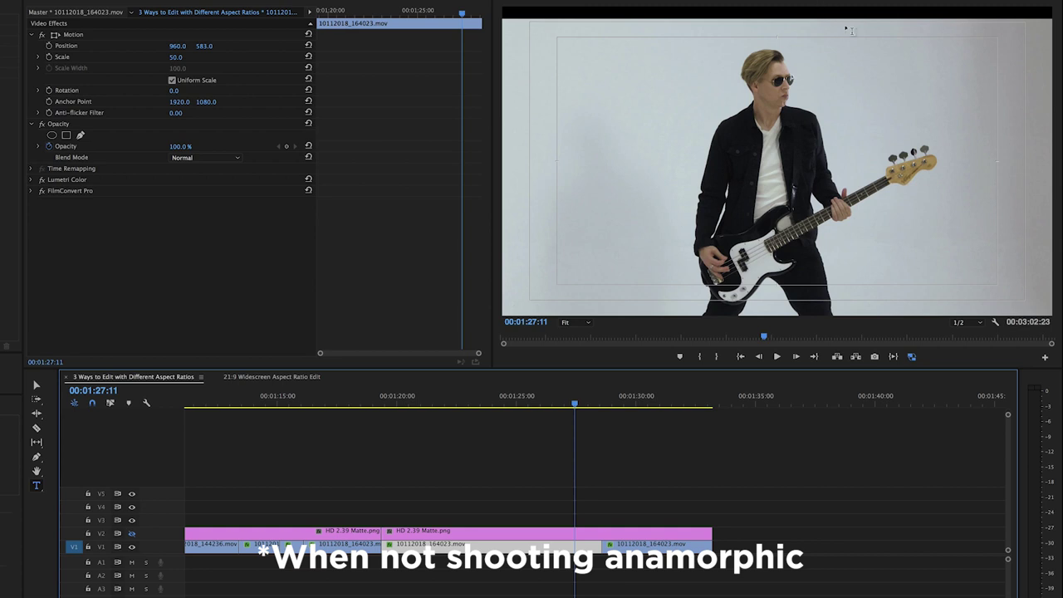
{"action": "mouse_move", "coordinate": [208, 50]}
{"action": "left_mouse_down"}
{"action": "mouse_move", "coordinate": [241, 50]}
{"action": "mouse_move", "coordinate": [211, 50]}
{"action": "left_mouse_up"}
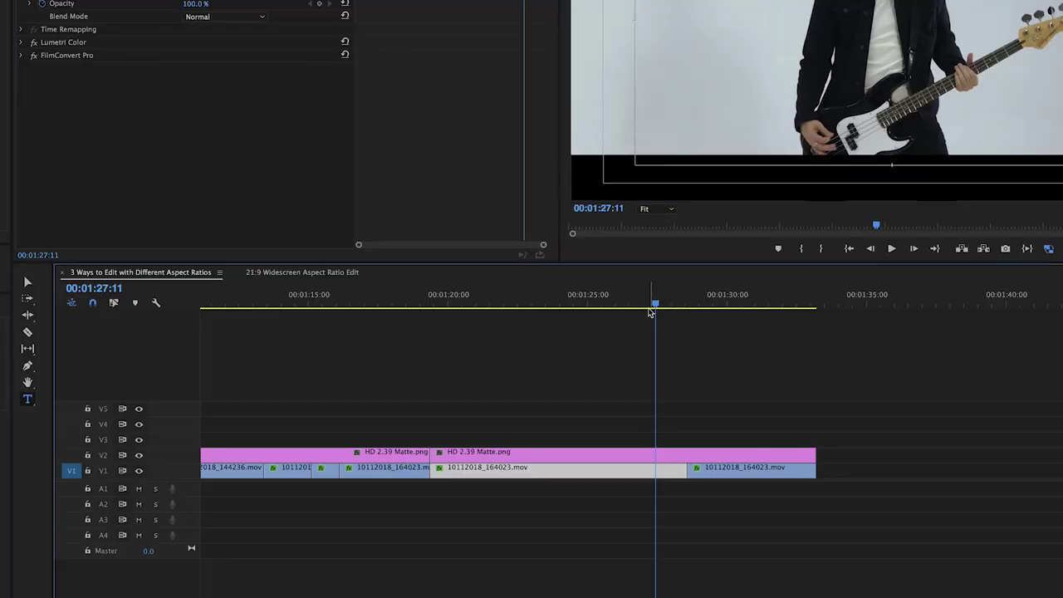
Play back the reframed clip, then close the first sequence's settings without changes
{"action": "key", "text": "space"}
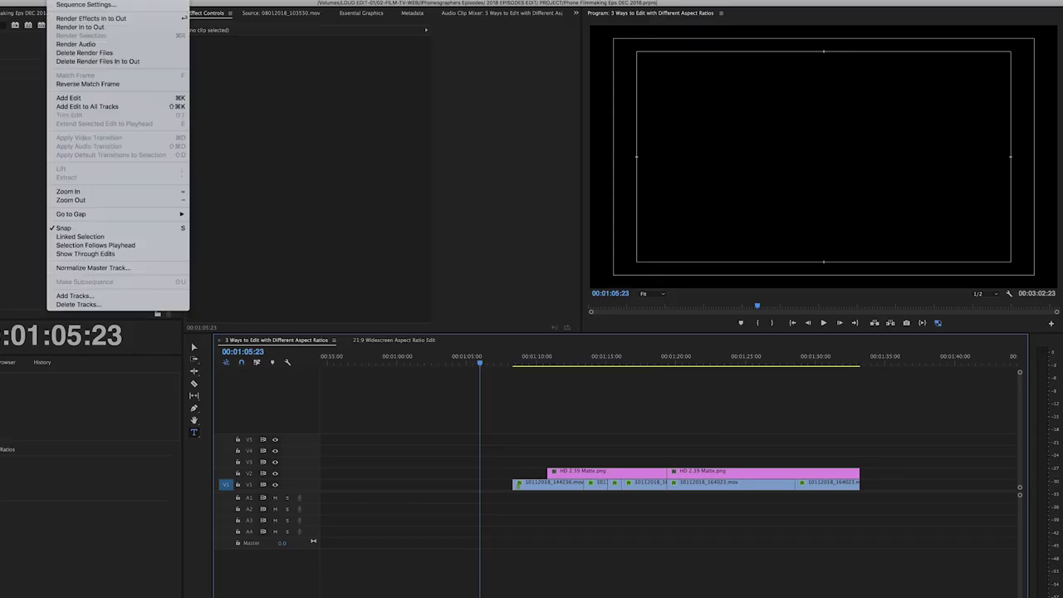
{"action": "left_click", "coordinate": [74, 4]}
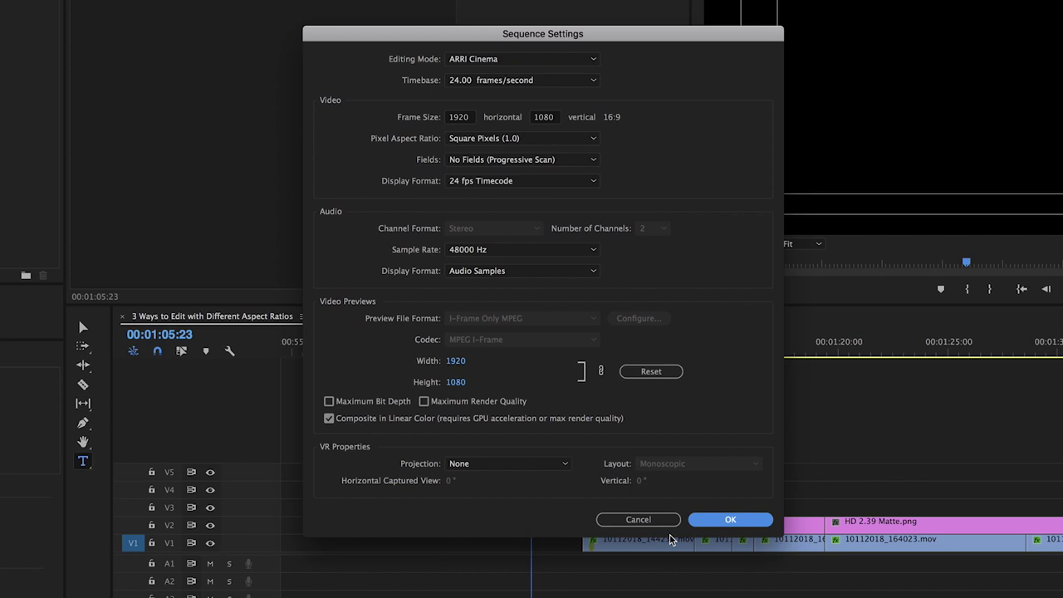
{"action": "left_click", "coordinate": [640, 520]}
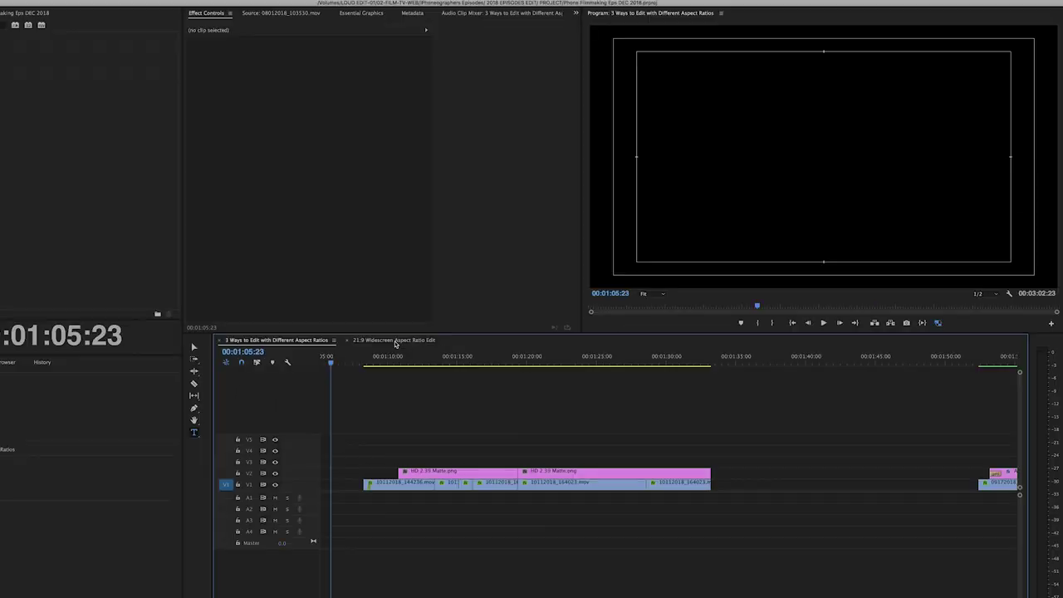
Give the 21:9 Widescreen Aspect Ratio Edit sequence a 2560x1080 frame size
{"action": "left_click", "coordinate": [395, 341]}
{"action": "left_click", "coordinate": [67, 0]}
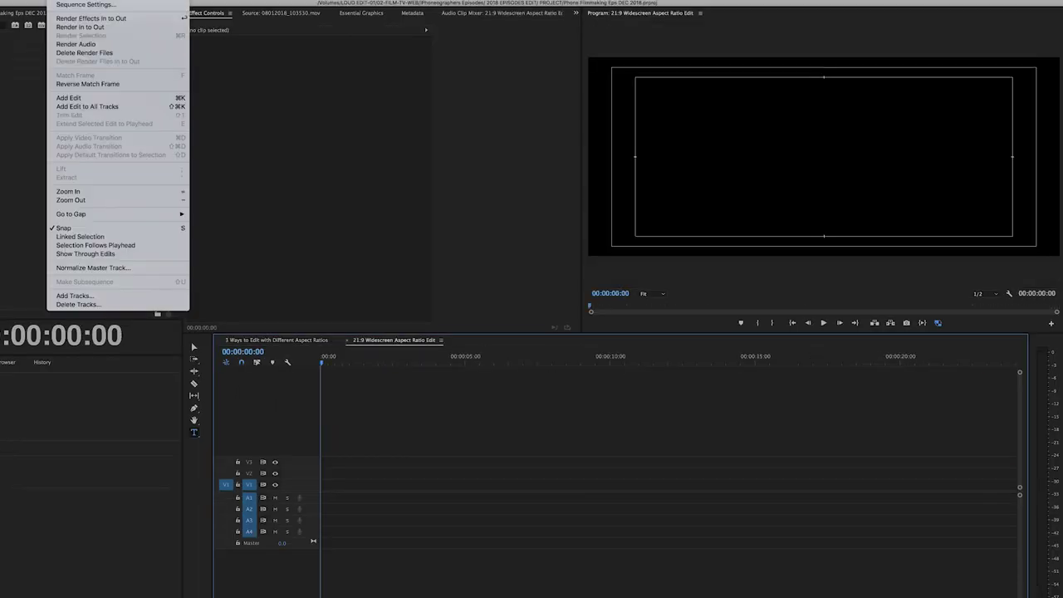
{"action": "left_click", "coordinate": [79, 5]}
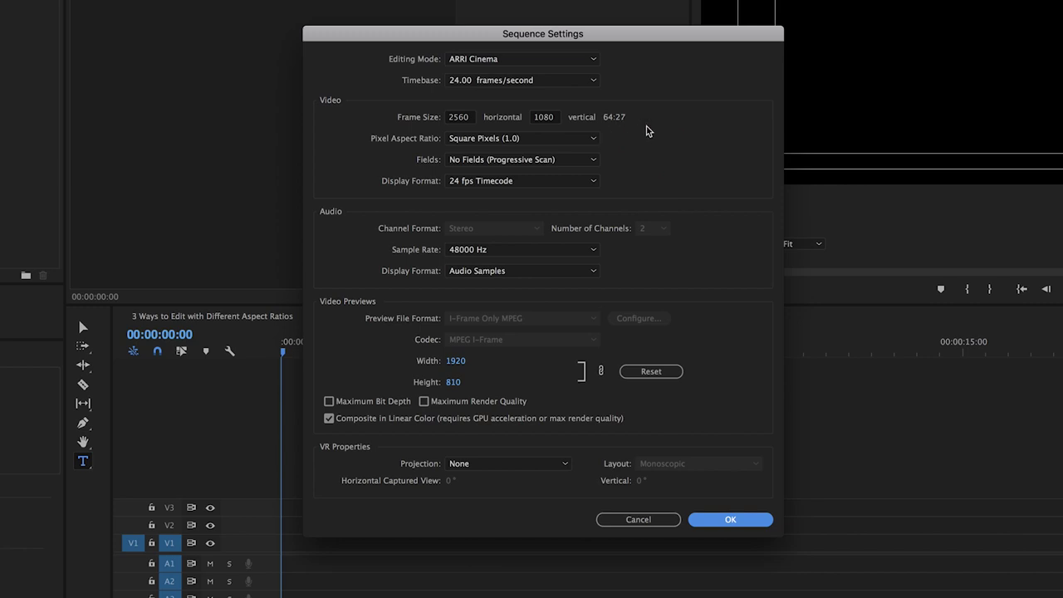
{"action": "left_click", "coordinate": [730, 520]}
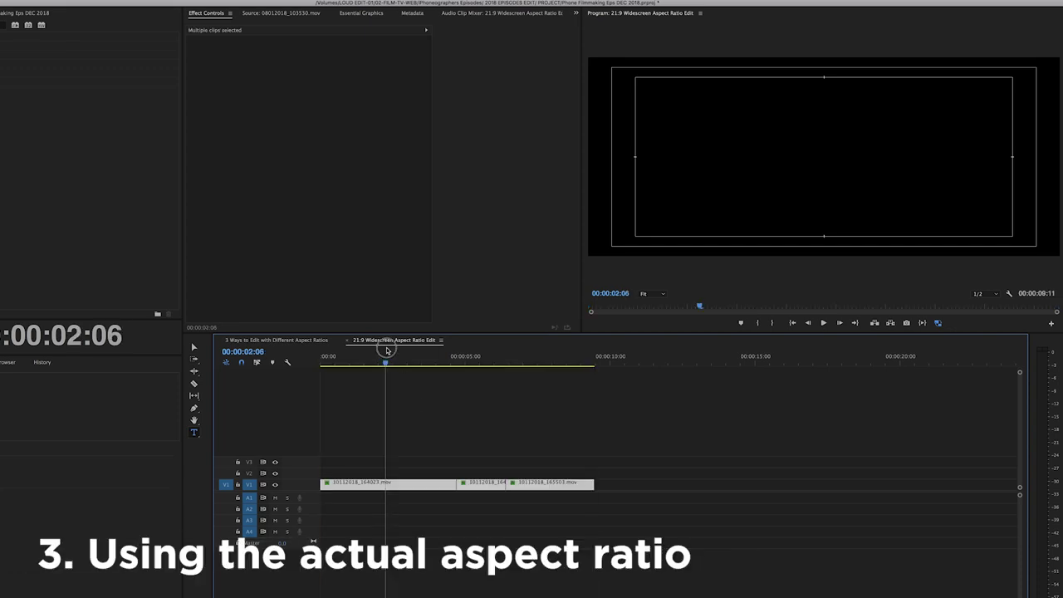
{"action": "left_click", "coordinate": [387, 350]}
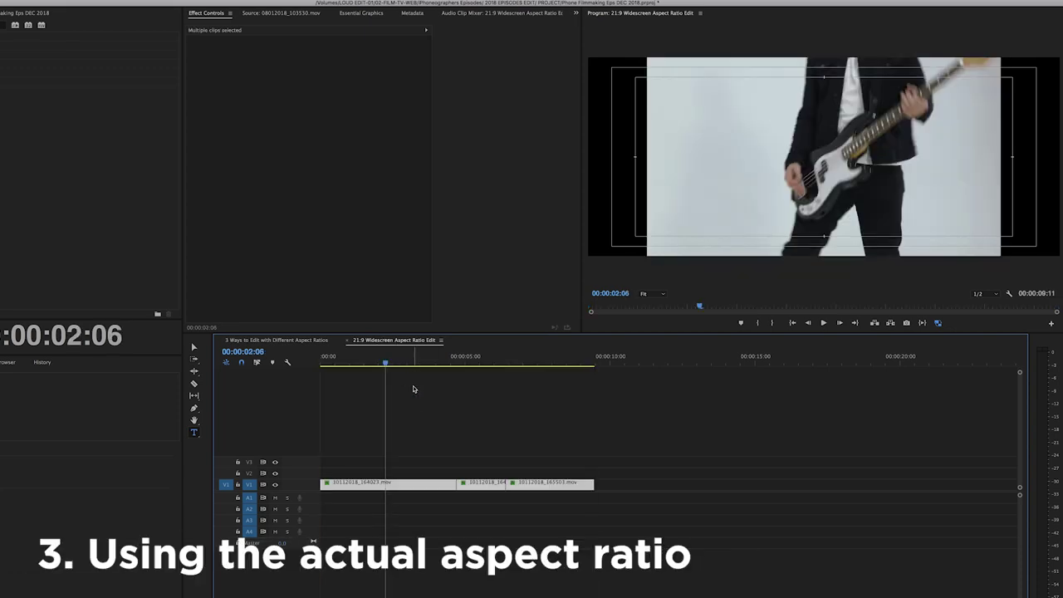
{"action": "left_click_drag", "start_coordinate": [359, 362], "coordinate": [323, 359]}
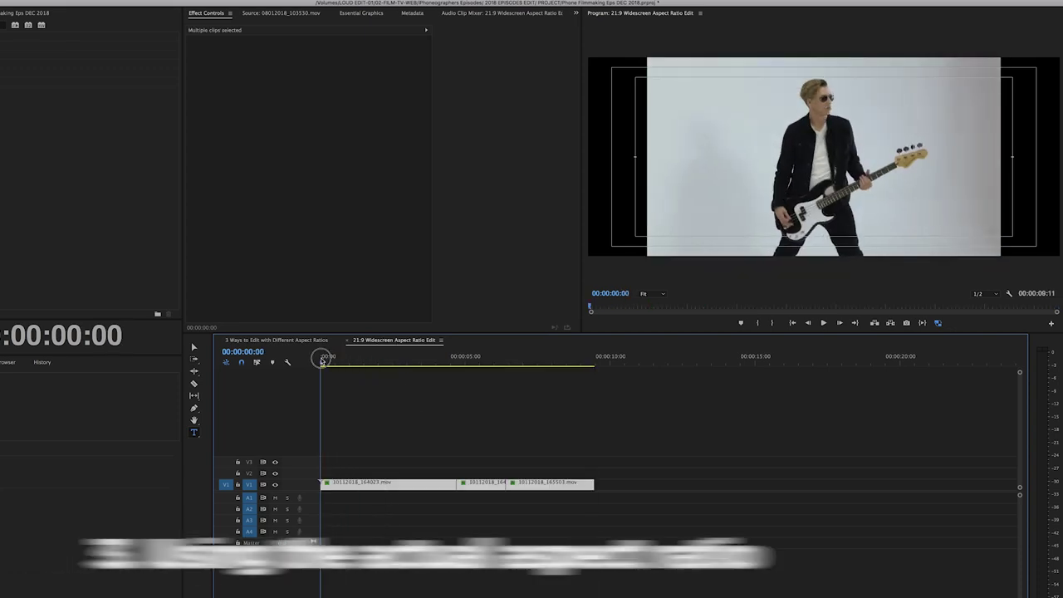
{"action": "left_click", "coordinate": [380, 402]}
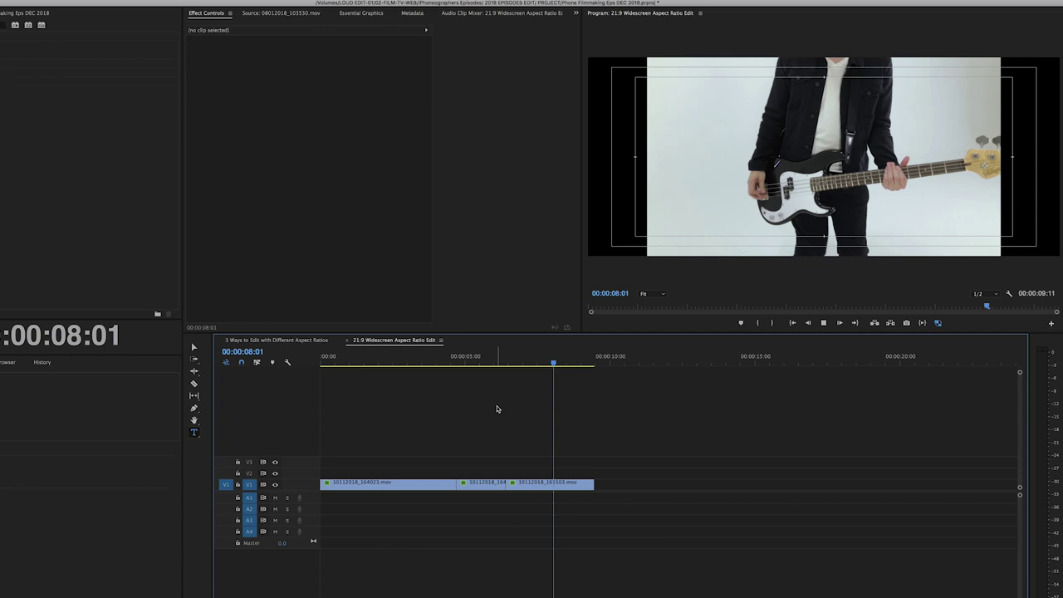
{"action": "left_click_drag", "start_coordinate": [555, 362], "coordinate": [545, 362]}
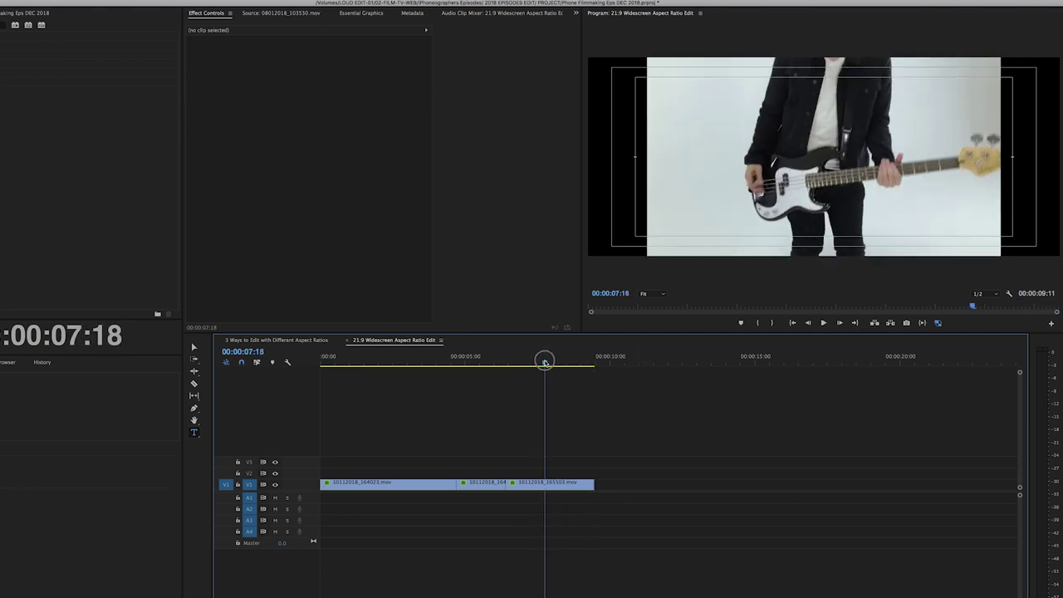
{"action": "left_click", "coordinate": [562, 482]}
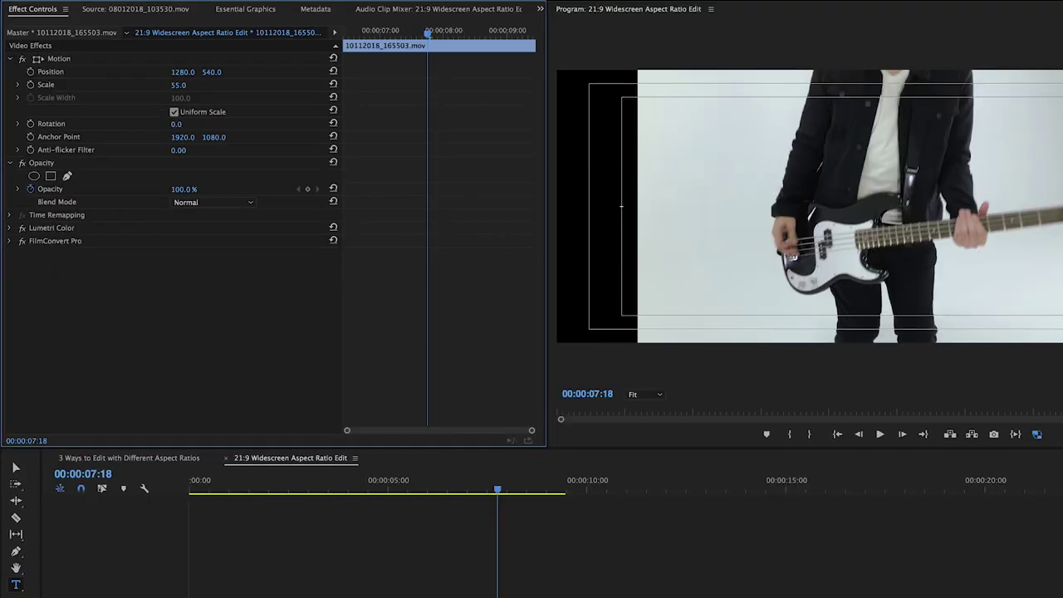
Enlarge the third clip to scale 69 and nudge it up, then enlarge and lower the second clip
{"action": "left_click_drag", "start_coordinate": [231, 102], "coordinate": [253, 103]}
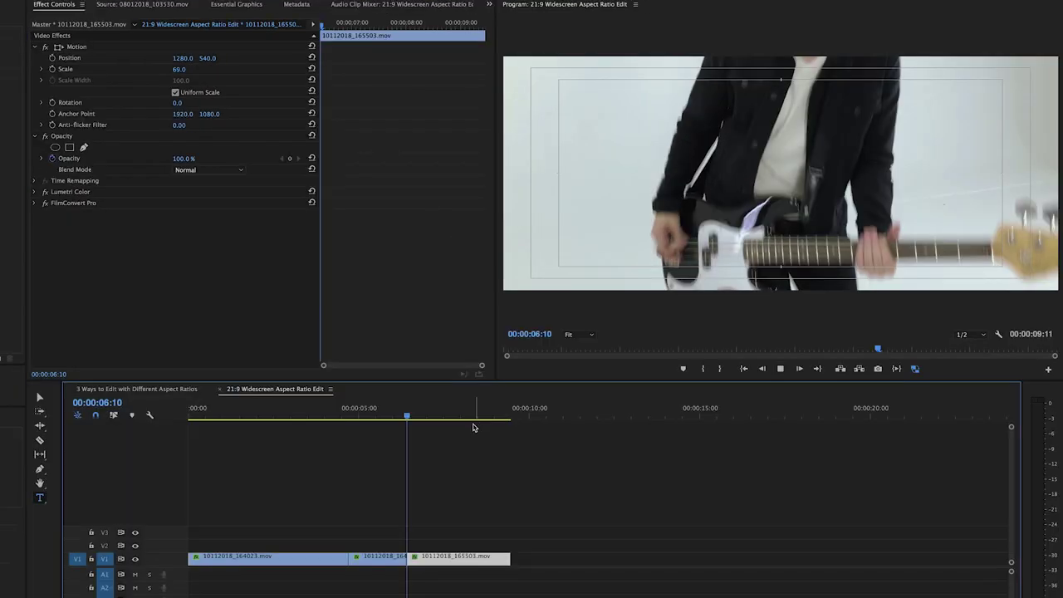
{"action": "key", "text": "space"}
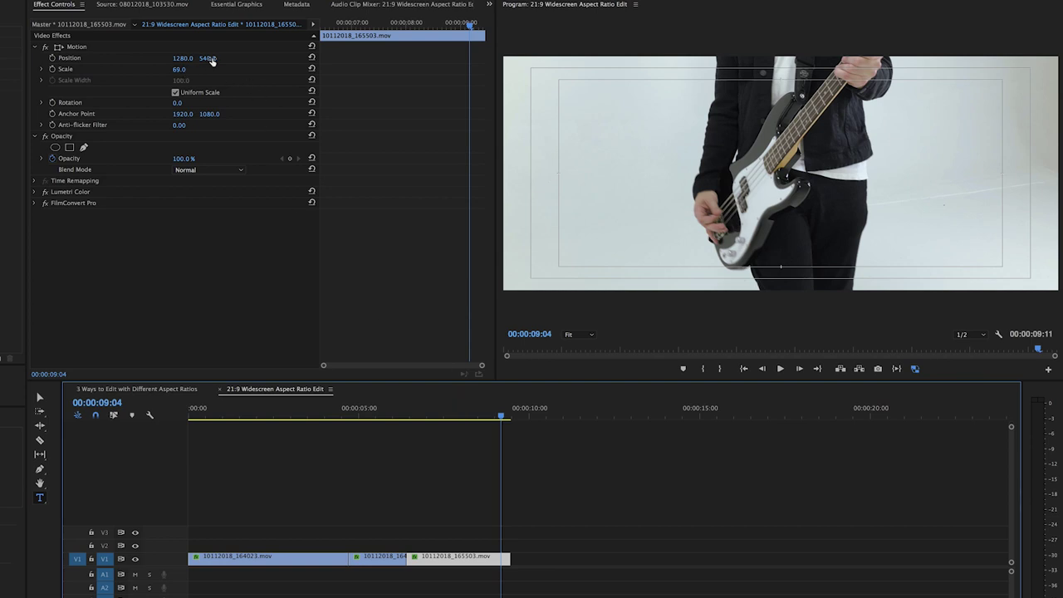
{"action": "left_click_drag", "start_coordinate": [207, 58], "coordinate": [200, 58]}
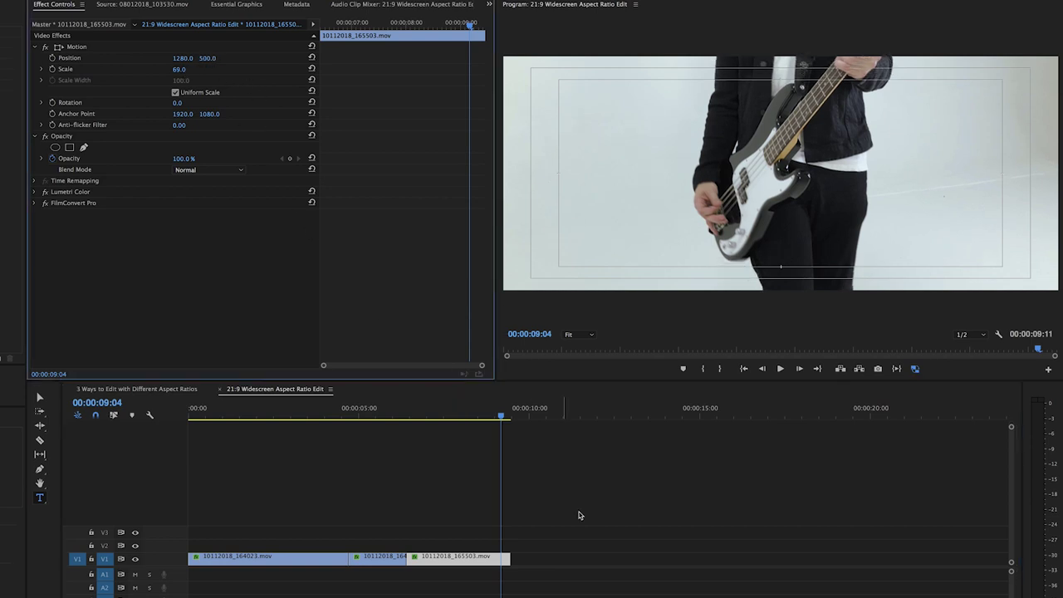
{"action": "key", "text": "Up"}
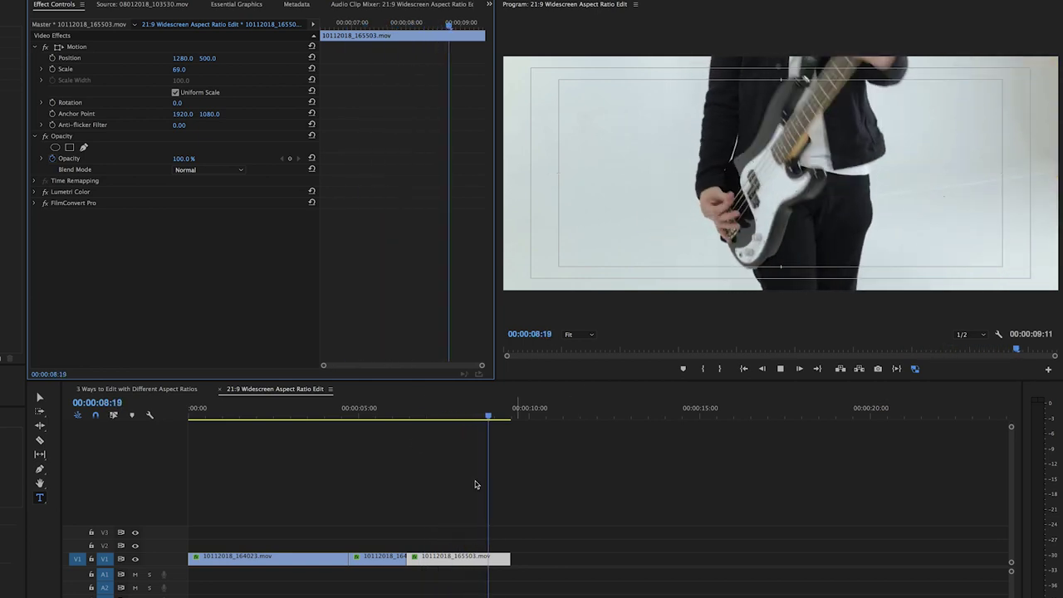
{"action": "left_click", "coordinate": [381, 411]}
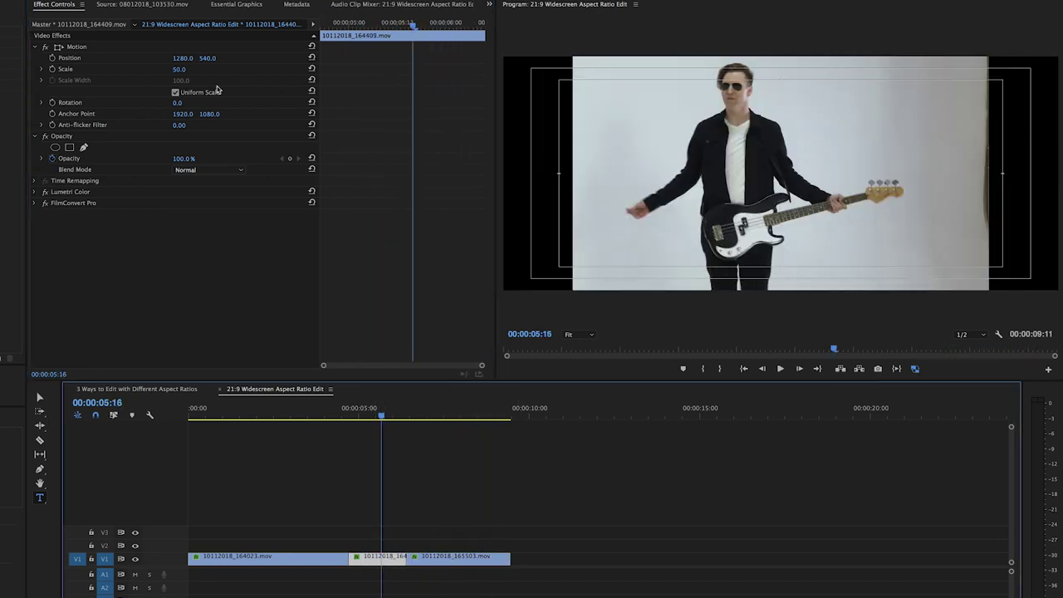
{"action": "left_click_drag", "start_coordinate": [179, 69], "coordinate": [250, 59]}
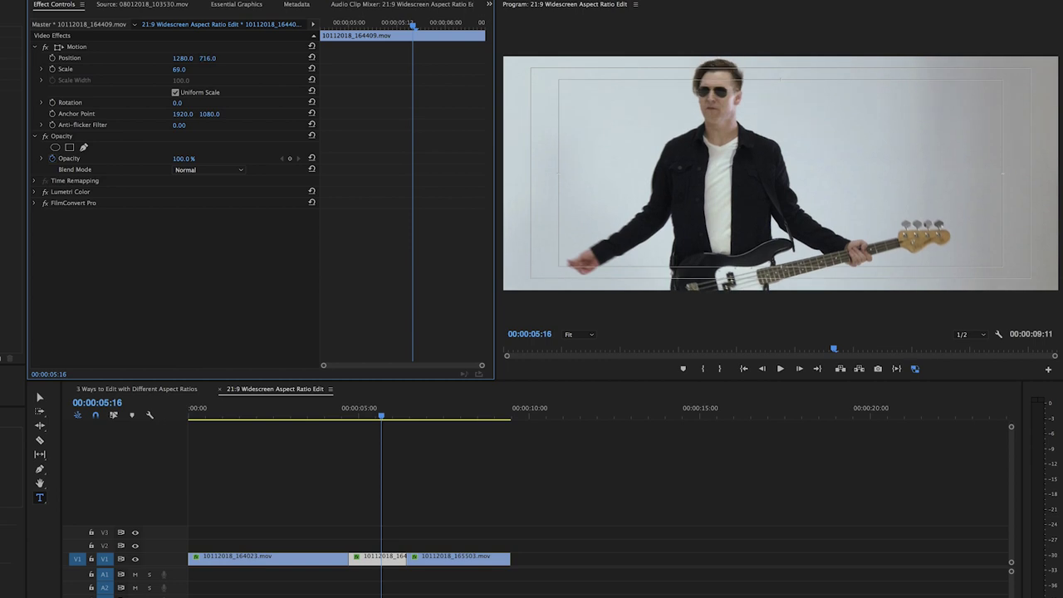
{"action": "key", "text": "space"}
{"action": "key", "text": "space"}
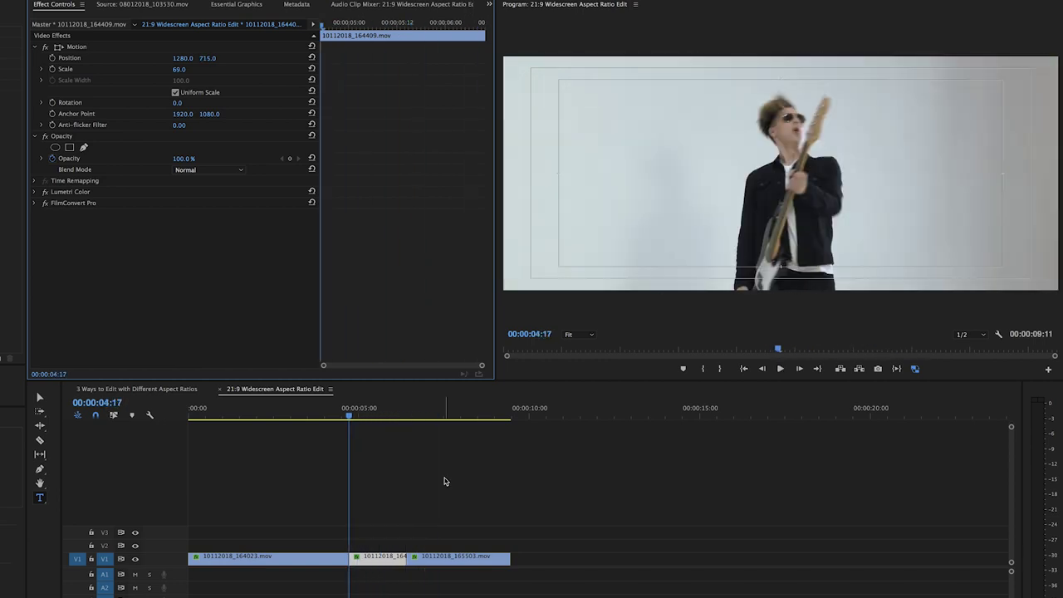
Scale the first 10112018_164023 clip to 66, then increase it to 68
{"action": "left_click", "coordinate": [206, 407]}
{"action": "left_click_drag", "start_coordinate": [221, 408], "coordinate": [169, 408]}
{"action": "left_click", "coordinate": [249, 555]}
{"action": "left_click", "coordinate": [180, 69]}
{"action": "type", "text": "66"}
{"action": "key", "text": "Return"}
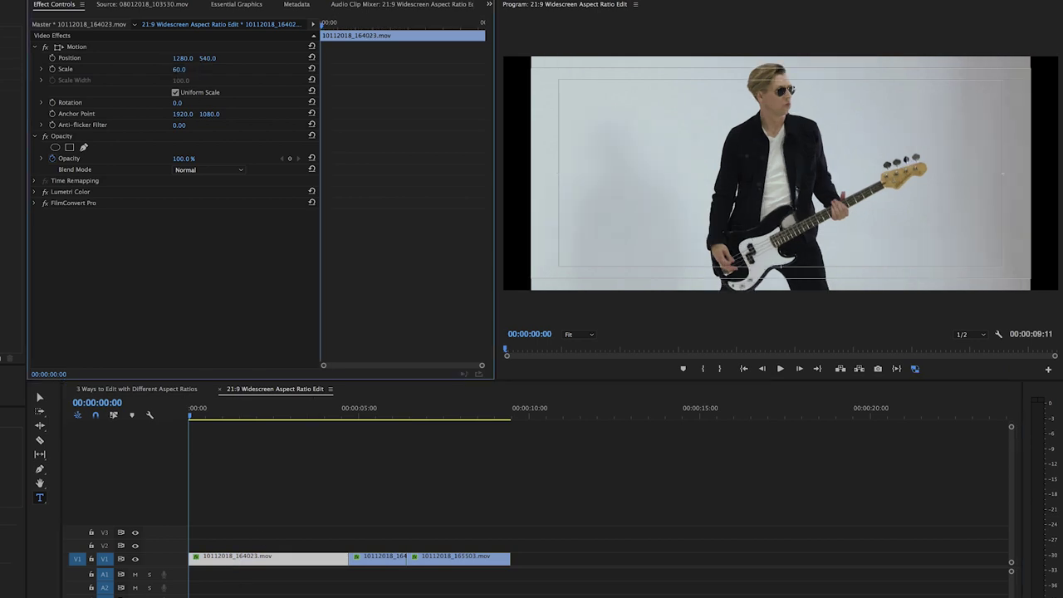
{"action": "left_click_drag", "start_coordinate": [180, 69], "coordinate": [211, 72]}
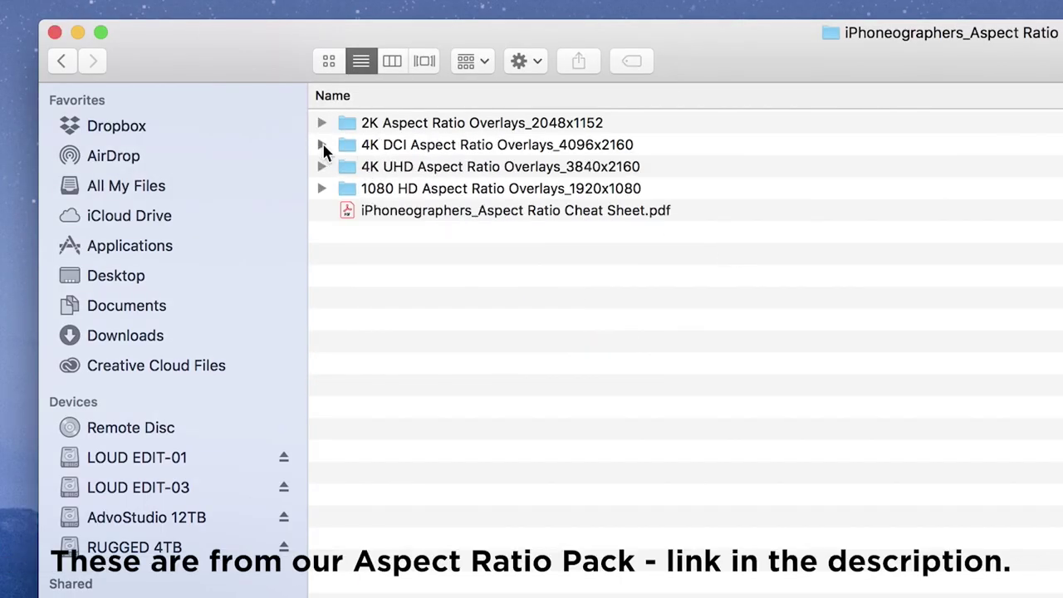
Expand and collapse the 4K DCI overlay folder, then select the 1080 HD Aspect Ratio Overlays bin
{"action": "left_click", "coordinate": [322, 145]}
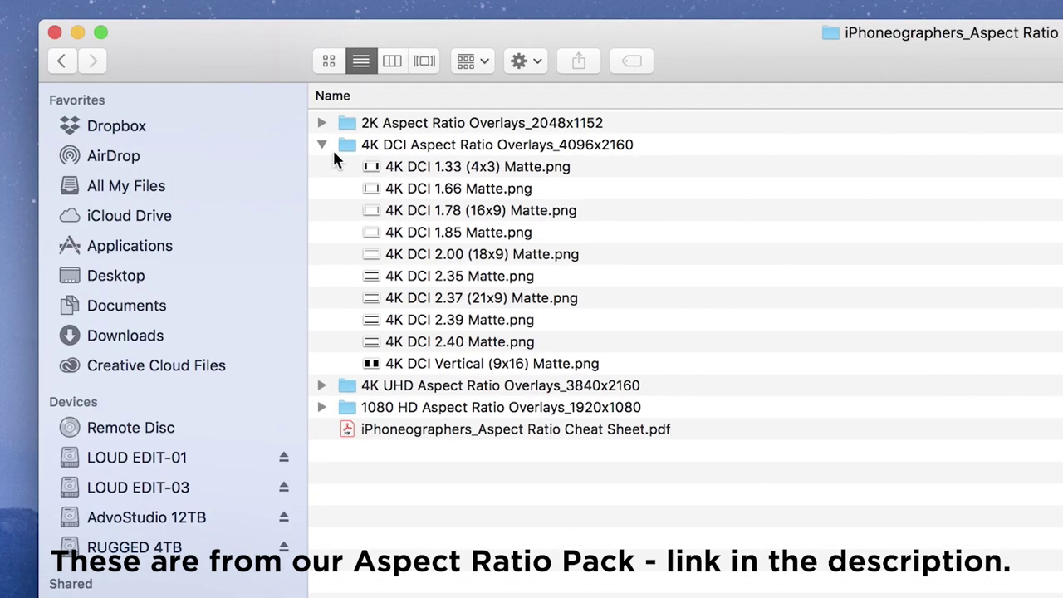
{"action": "left_click", "coordinate": [323, 145]}
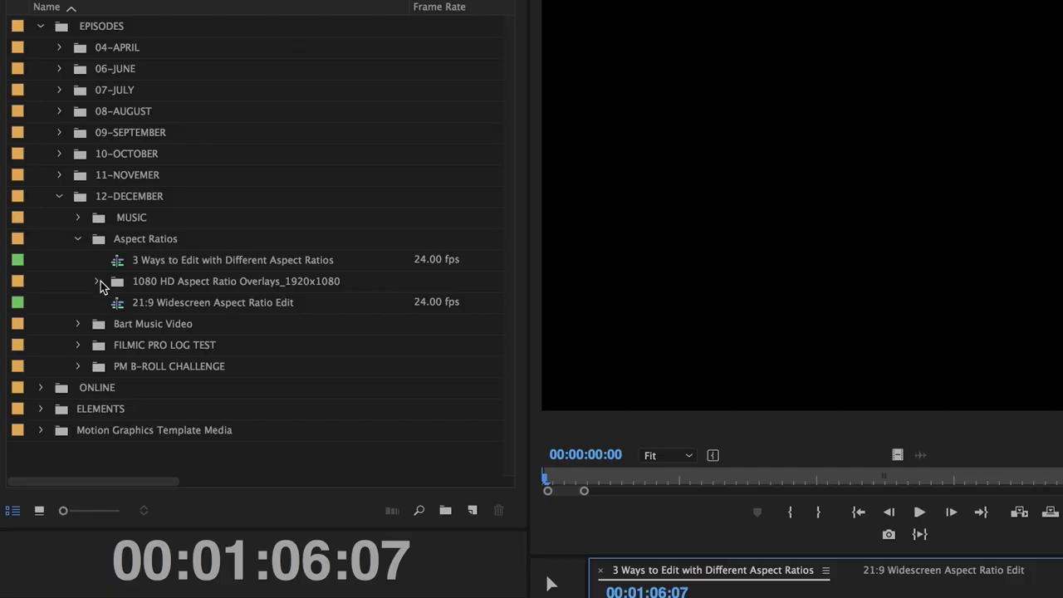
{"action": "left_click", "coordinate": [140, 285]}
Expand the 1080 HD bin, then scrub and play the footage around 01:11 under the HD Vertical (9x16) Matte
{"action": "left_click", "coordinate": [96, 285]}
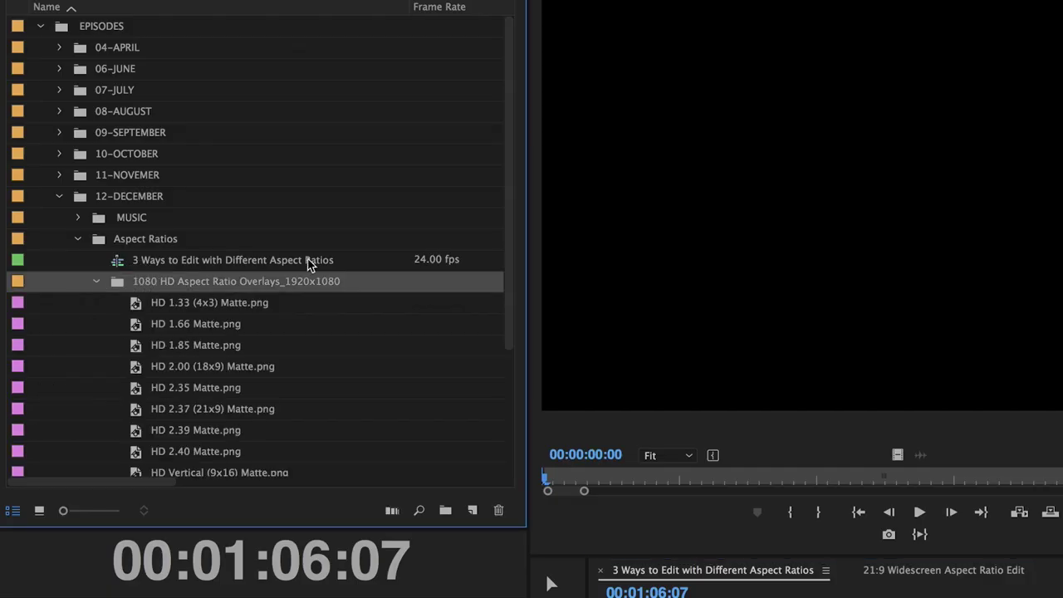
{"action": "scroll", "coordinate": [308, 262], "scroll_direction": "down", "scroll_amount": 3}
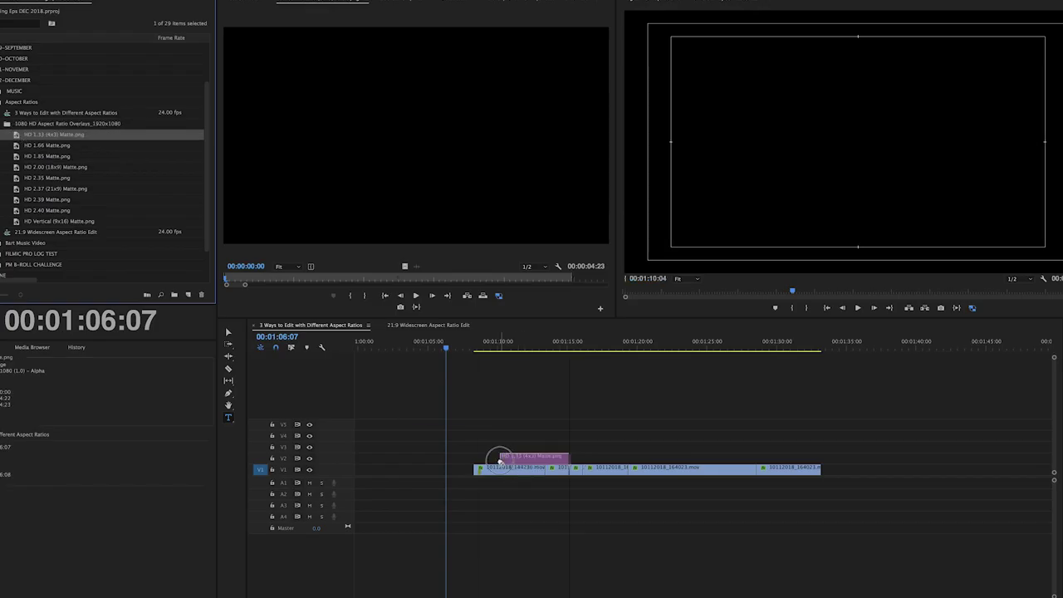
{"action": "left_click_drag", "start_coordinate": [446, 344], "coordinate": [518, 344]}
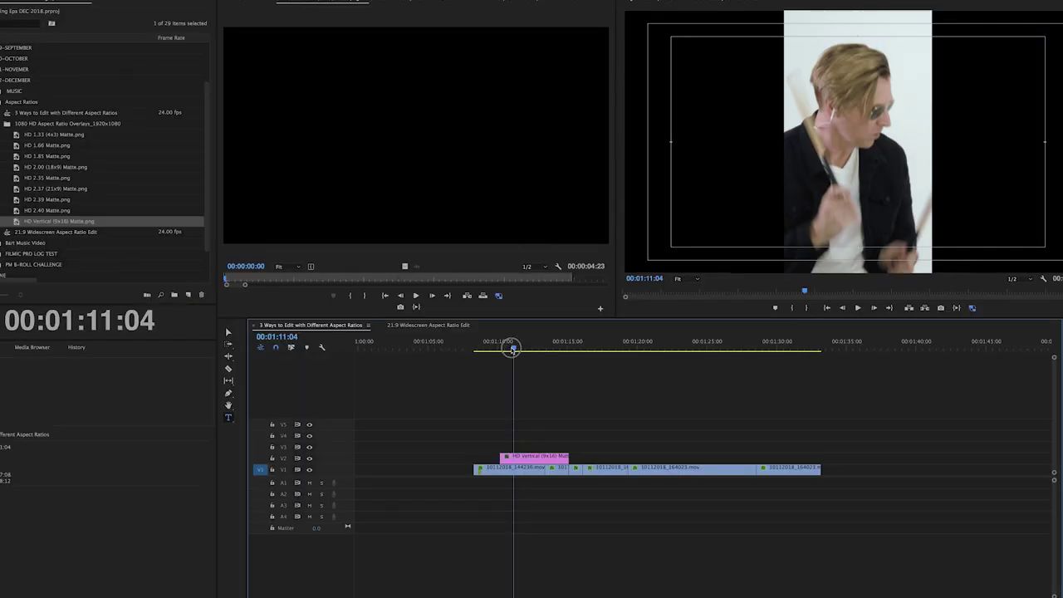
{"action": "mouse_move", "coordinate": [507, 346]}
{"action": "left_mouse_down"}
{"action": "mouse_move", "coordinate": [524, 349]}
{"action": "mouse_move", "coordinate": [503, 349]}
{"action": "left_mouse_up"}
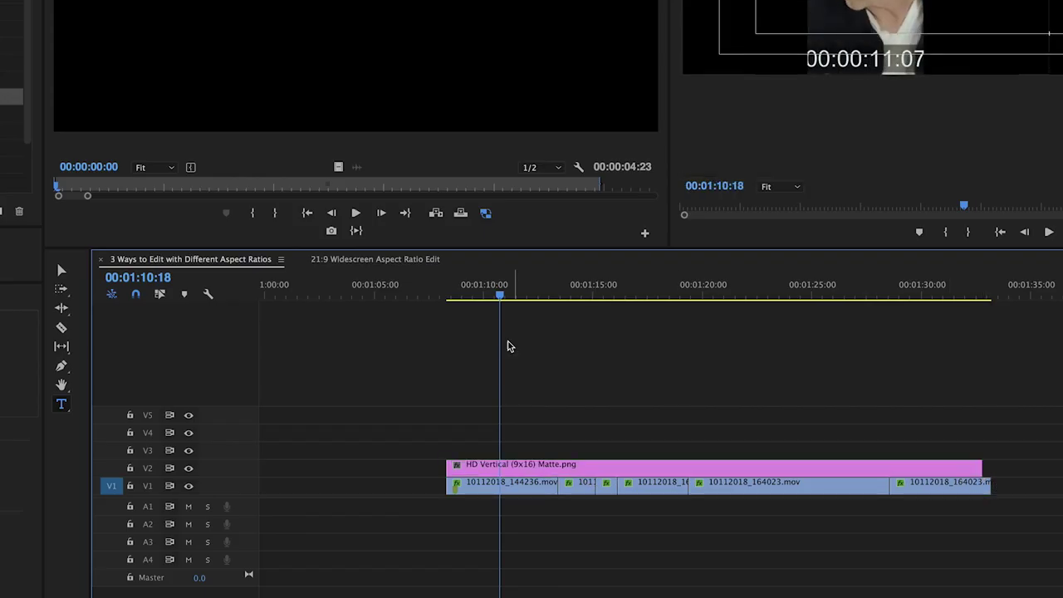
{"action": "key", "text": "space"}
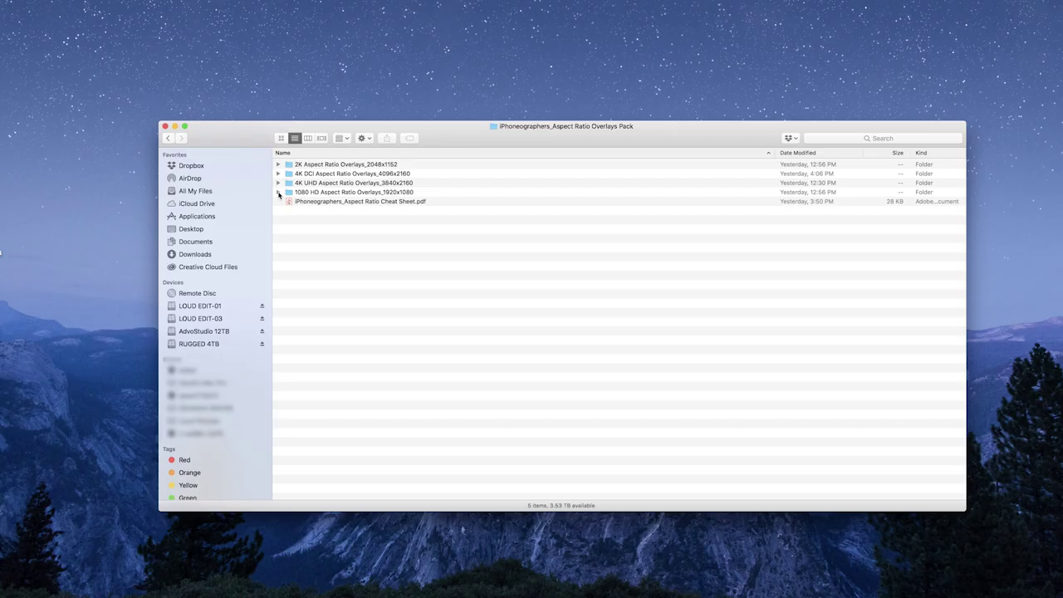
Quick Look HD 1.33 (4x3) Matte.png, then step through the wider 1080 HD mattes to HD 2.00 (18x9)
{"action": "left_click", "coordinate": [278, 192]}
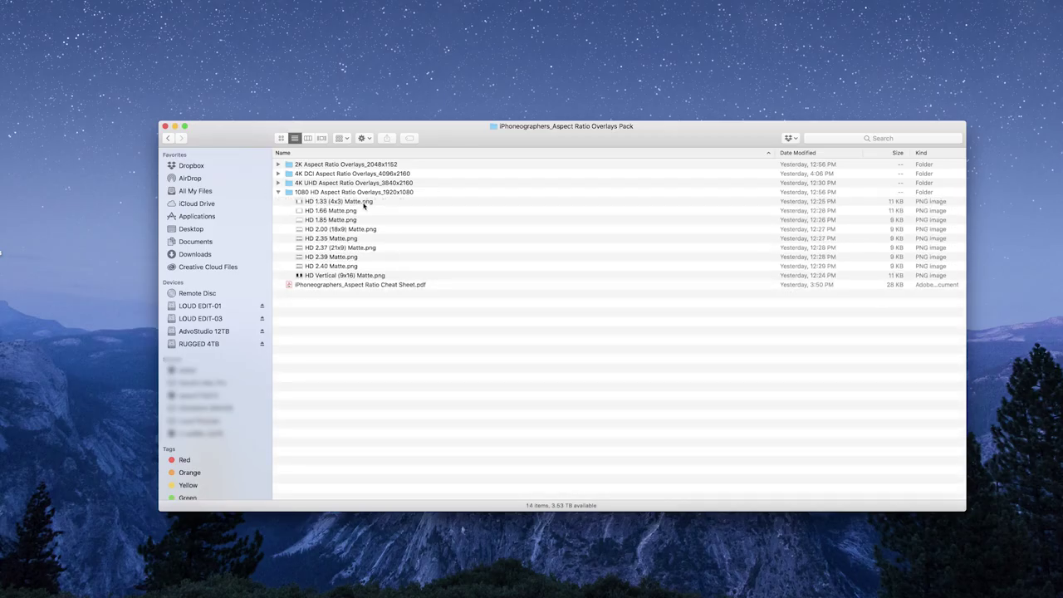
{"action": "left_click", "coordinate": [372, 203]}
{"action": "key", "text": "space"}
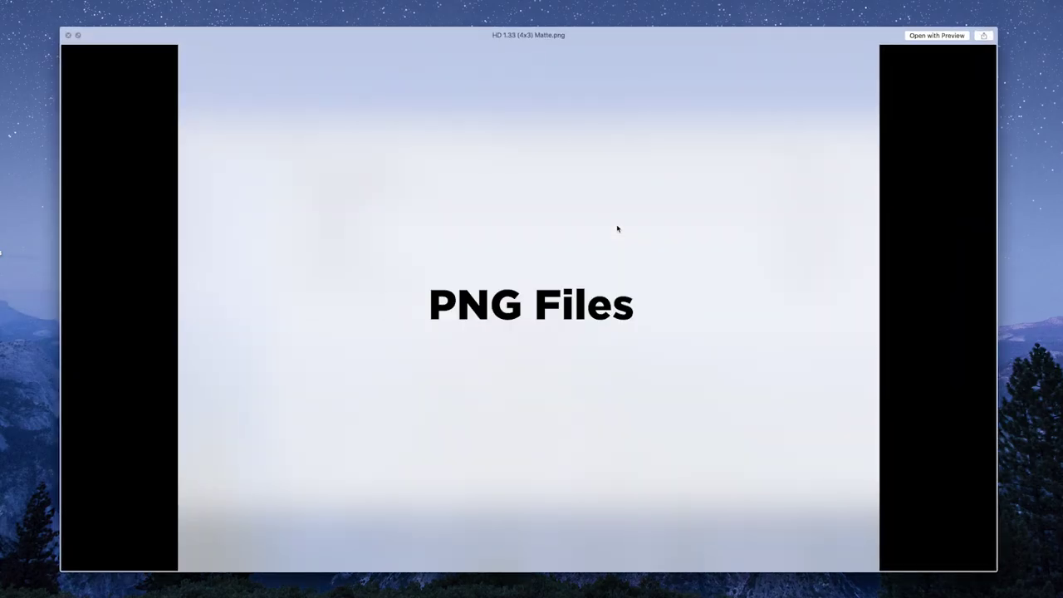
{"action": "key", "text": "Down"}
{"action": "key", "text": "Down"}
{"action": "key", "text": "Down"}
{"action": "key", "text": "Down"}
{"action": "key", "text": "Down"}
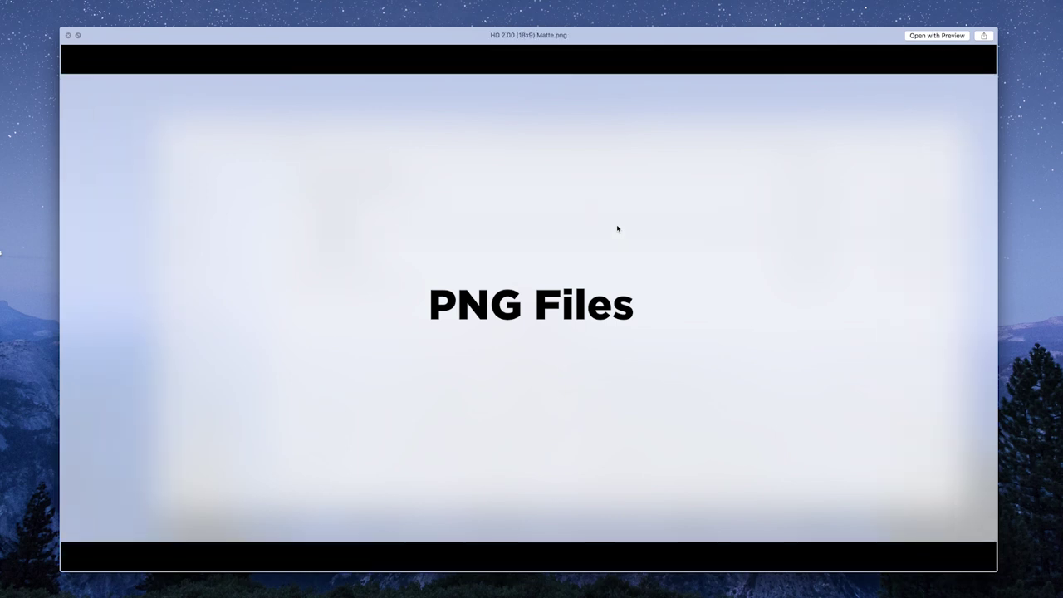
{"action": "key", "text": "Down"}
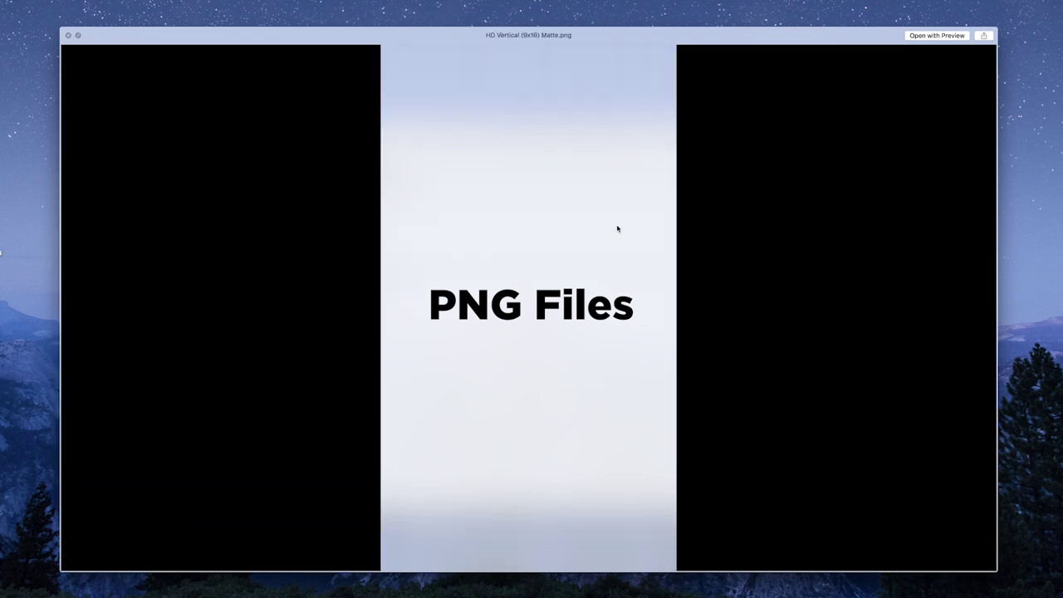